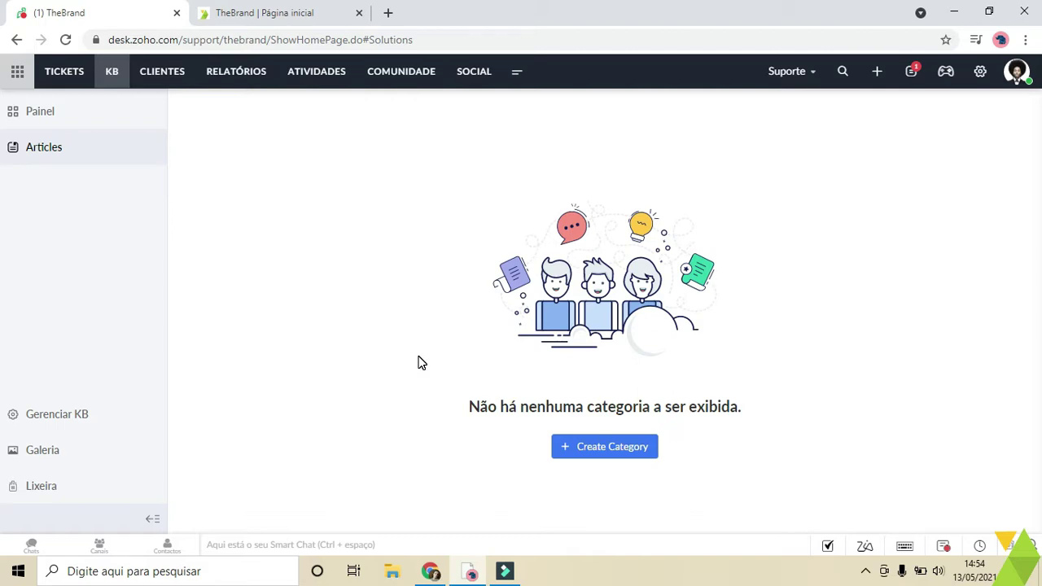
- Start a new knowledge base category named Vendas and give it the padlock display image
click(610, 452)
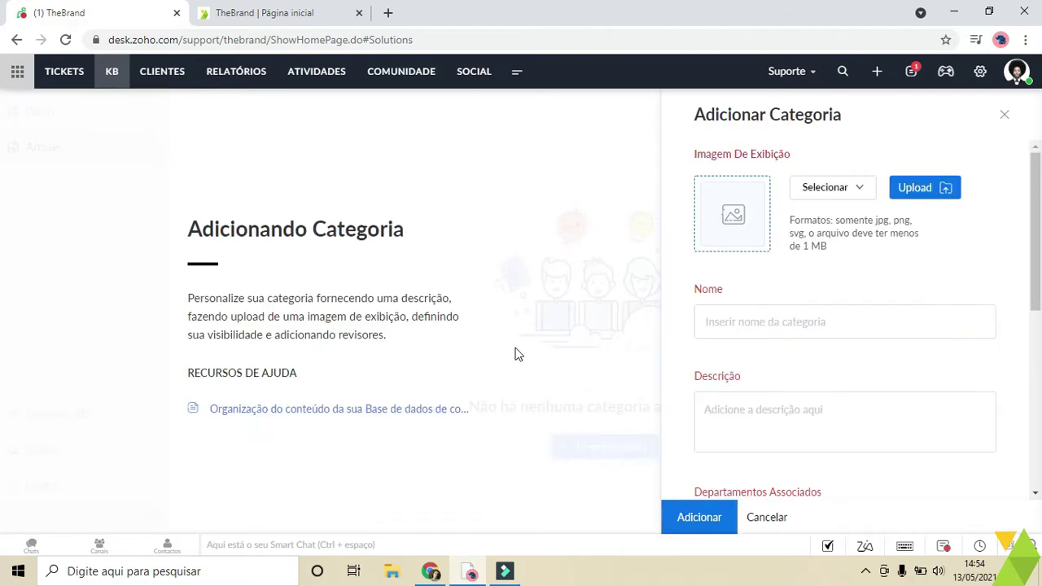
click(762, 322)
text(V)
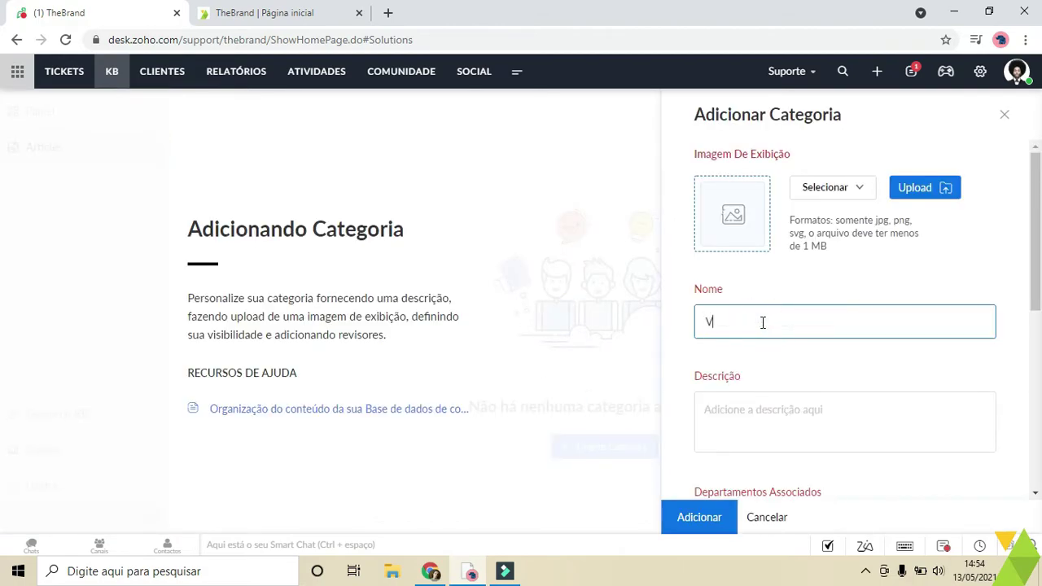
text(endas)
click(820, 186)
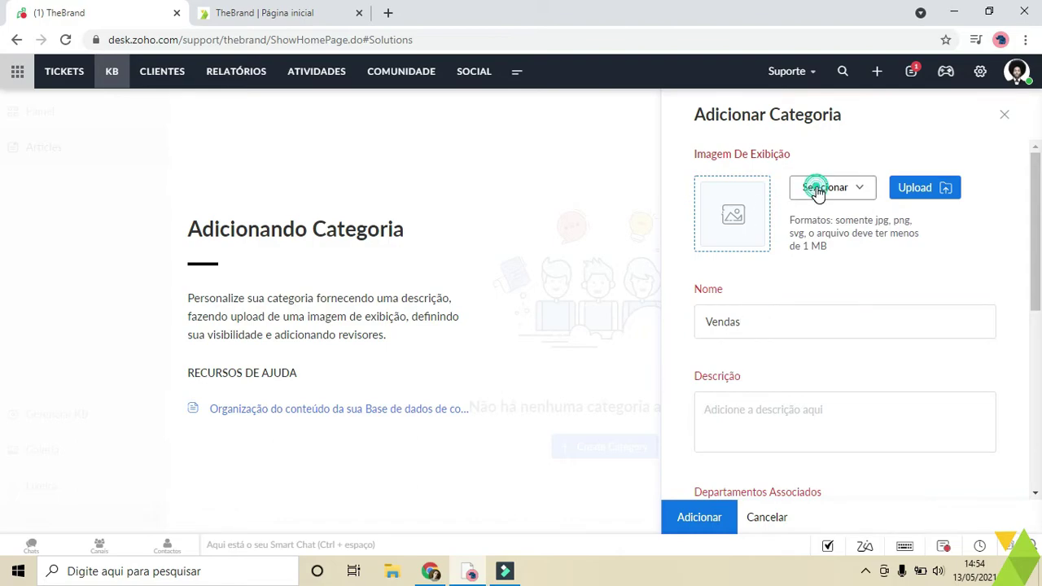
click(907, 325)
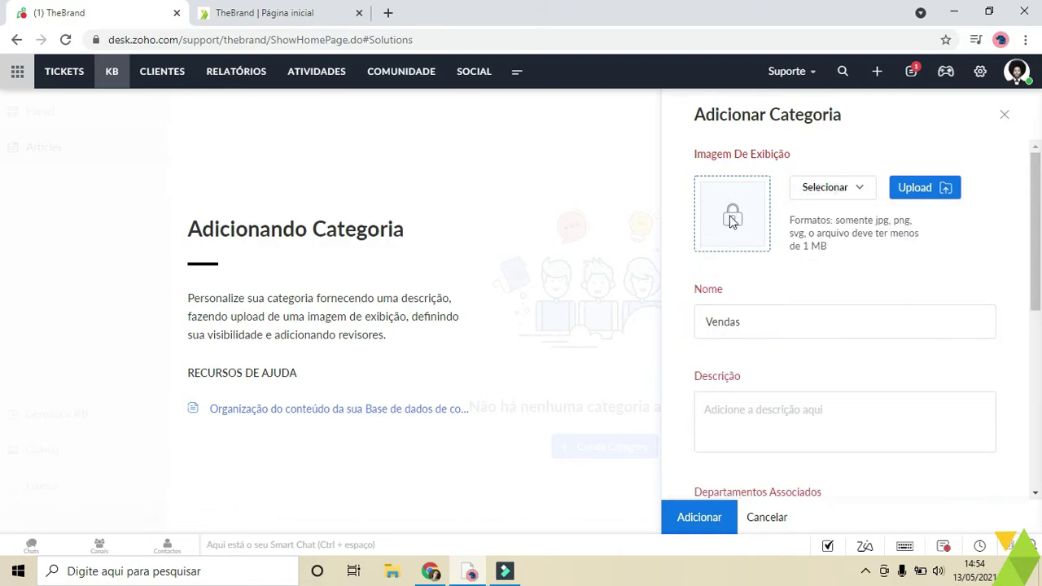
- Enter "Auxilio de vendas" as the description of the Vendas category
scroll(833, 306, down, 2)
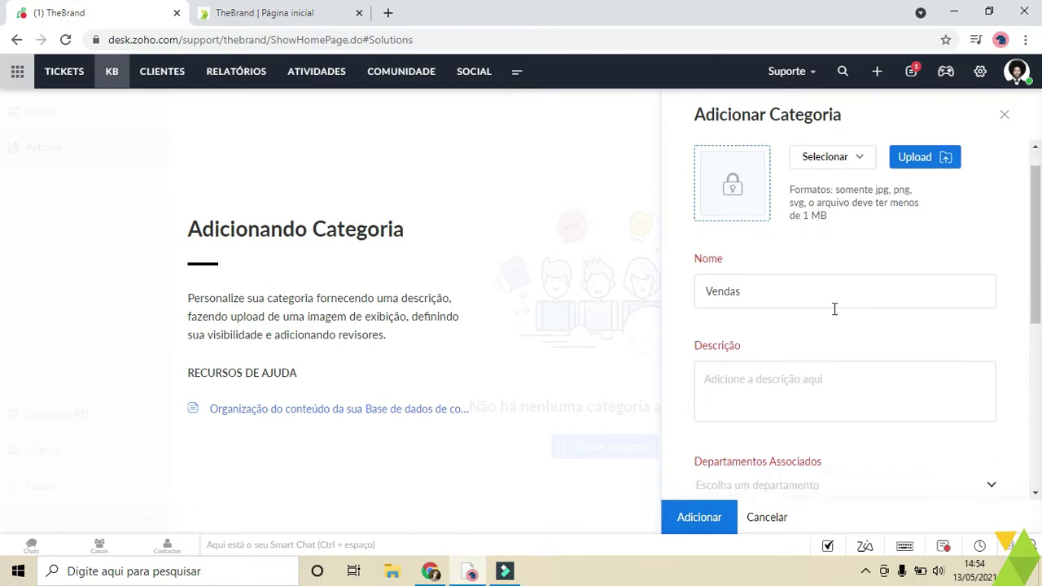
click(746, 268)
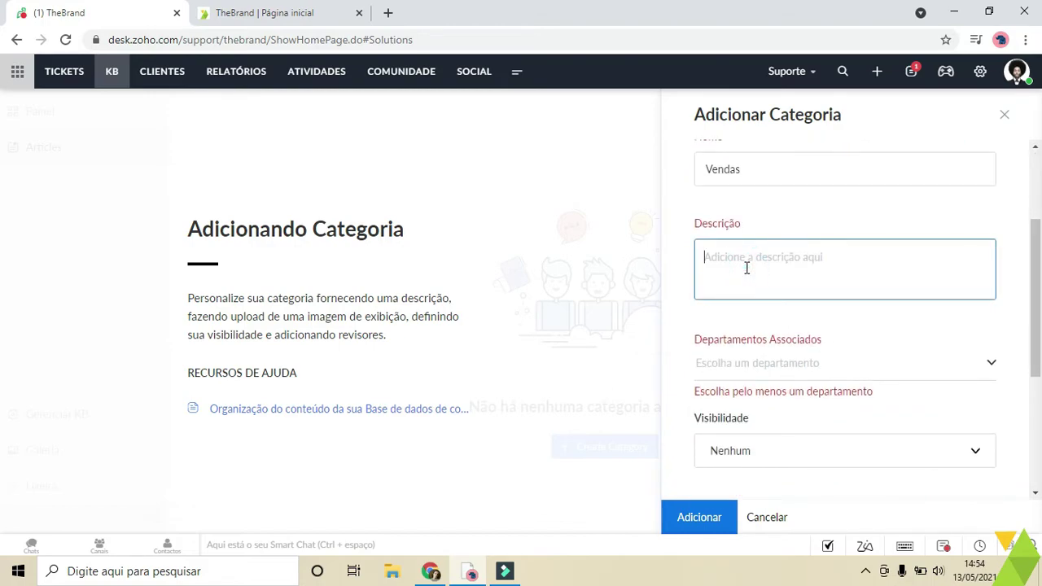
text(Auxilio de vendas)
- Associate the category with the departments Pesquisa, Financeiro and Suporte
click(820, 362)
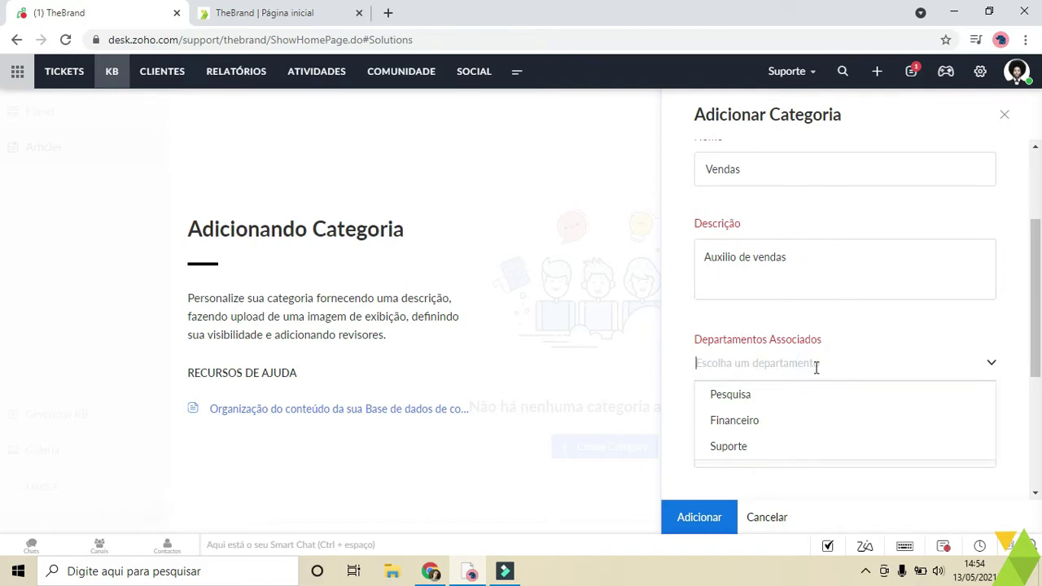
click(749, 400)
click(777, 366)
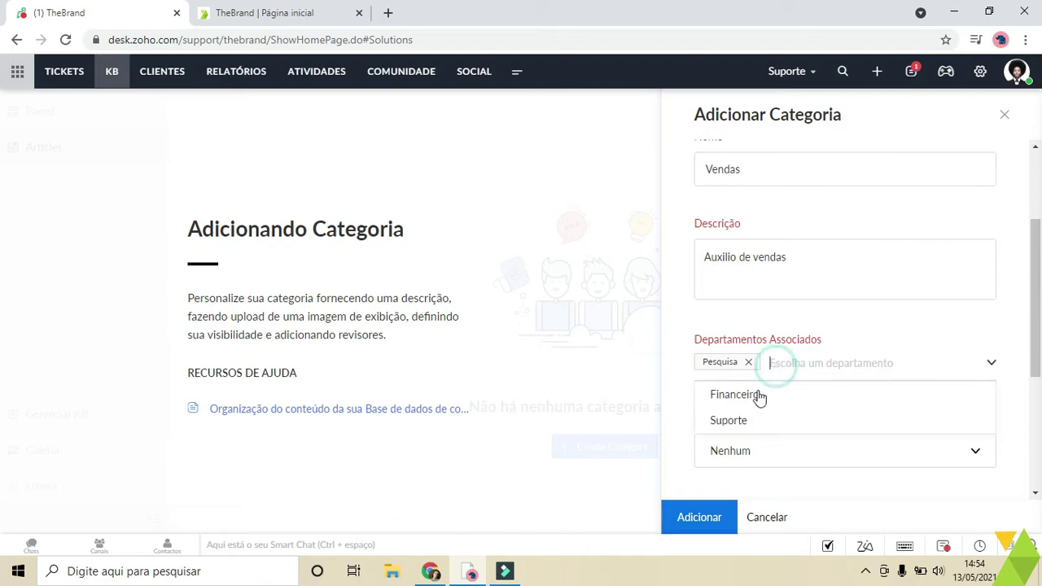
click(750, 397)
click(842, 363)
click(742, 395)
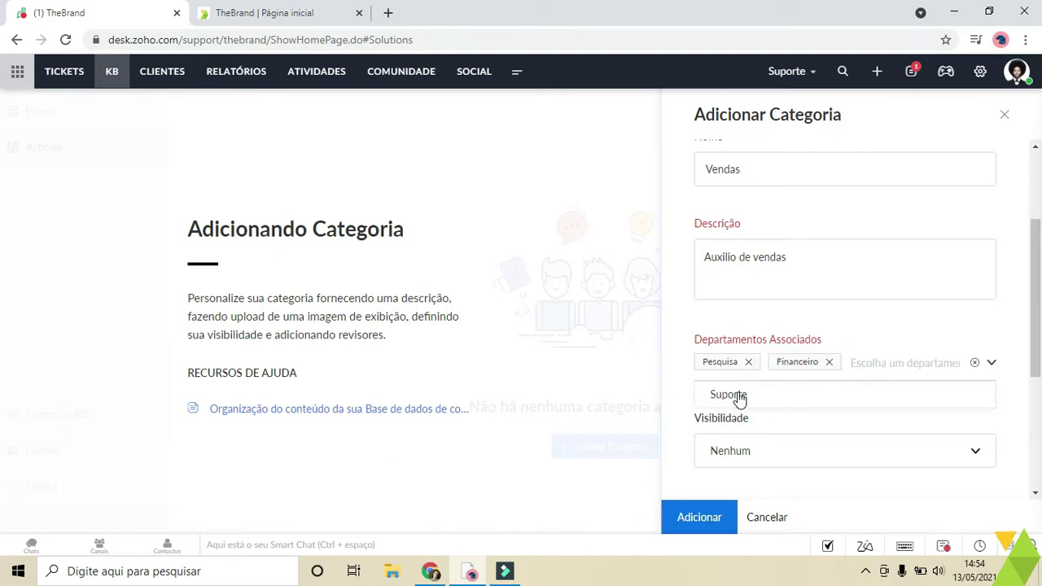
- Examine the category's visibility choices and its article display, automatic ticket creation and article review options
scroll(737, 423, down, 2)
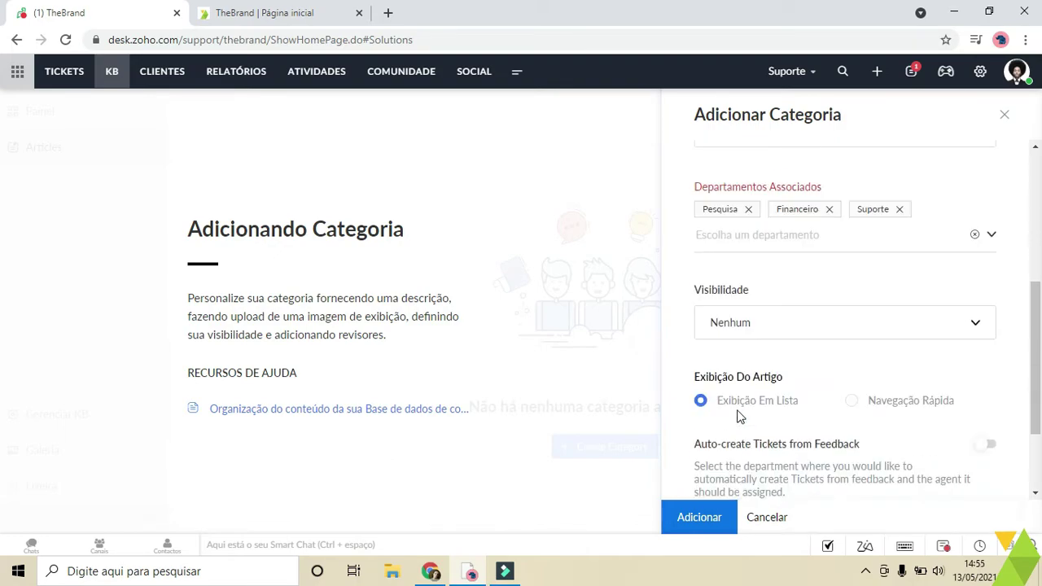
click(736, 322)
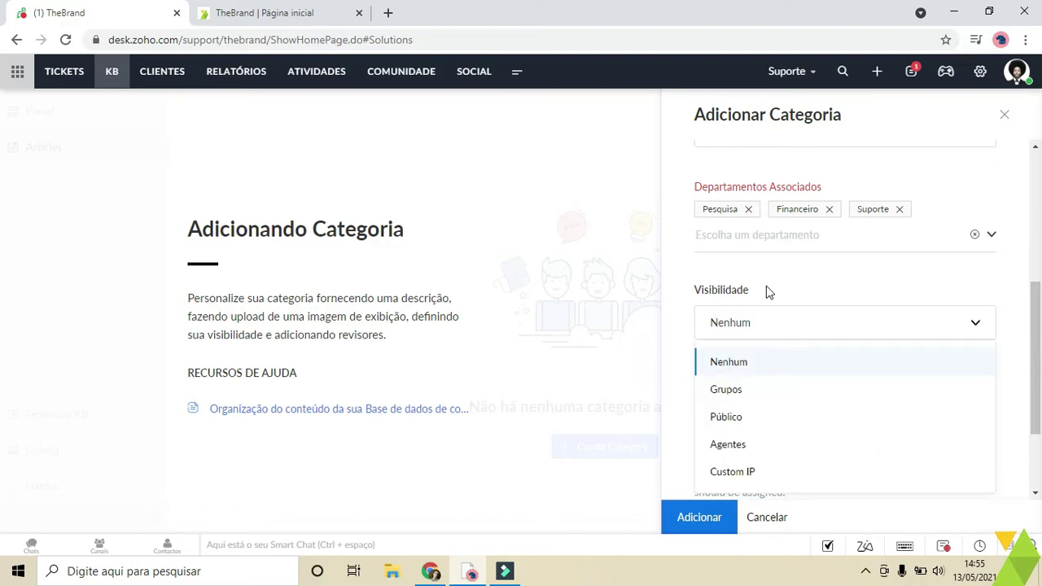
click(765, 271)
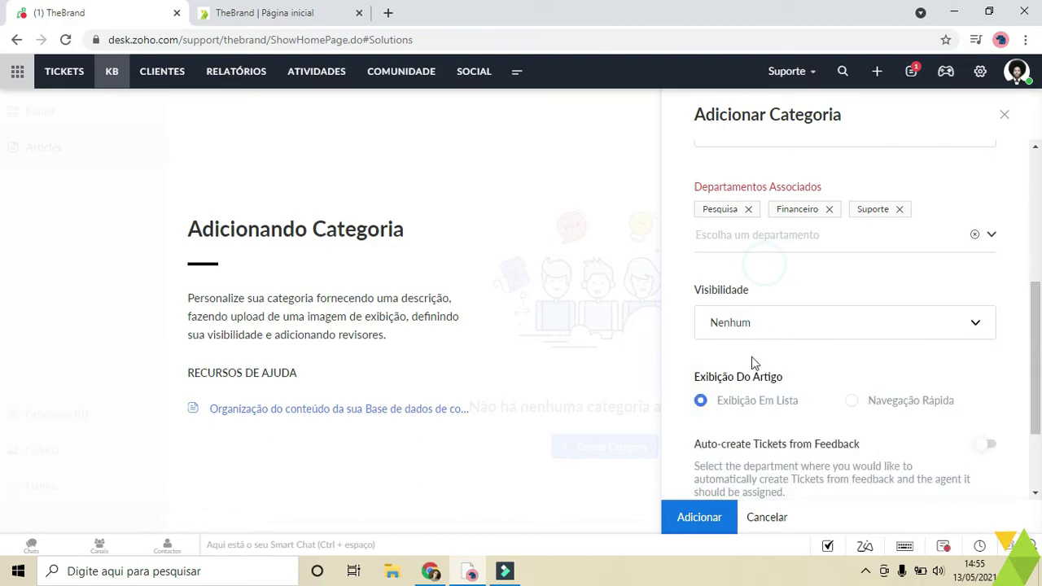
scroll(804, 421, down, 1)
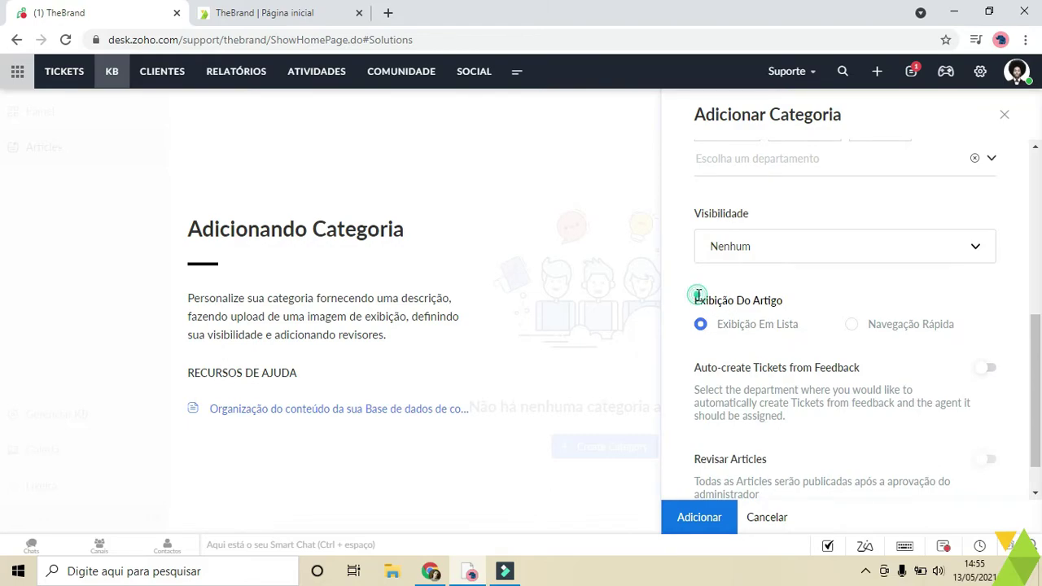
drag(696, 295, 793, 306)
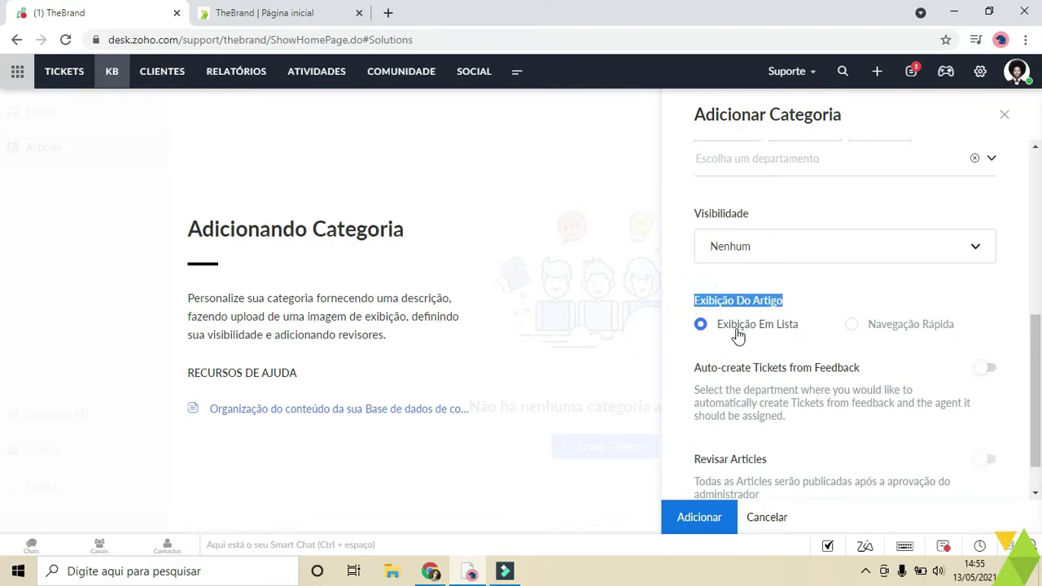
scroll(763, 367, down, 1)
drag(692, 327, 865, 327)
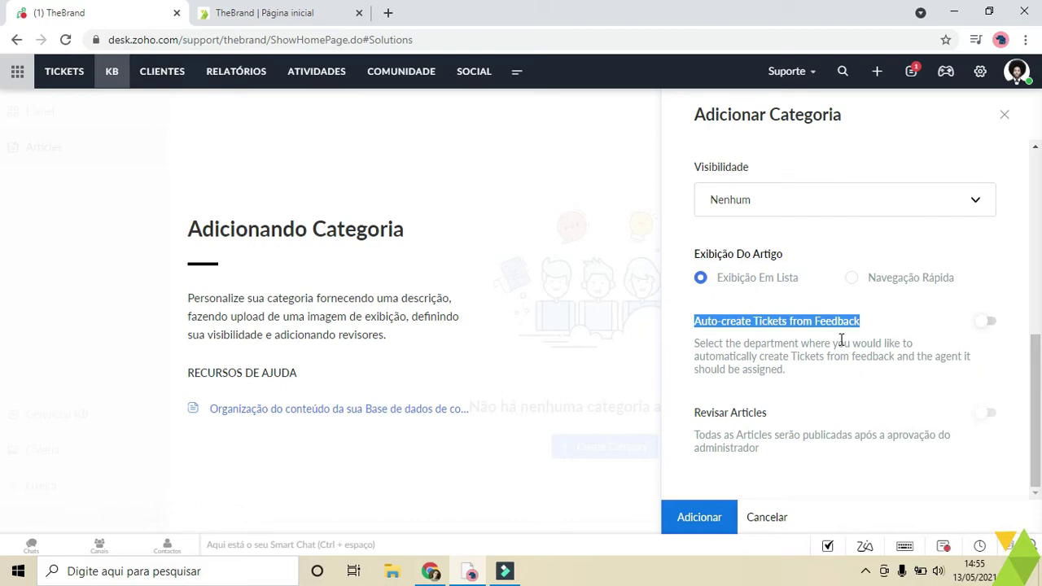
click(856, 322)
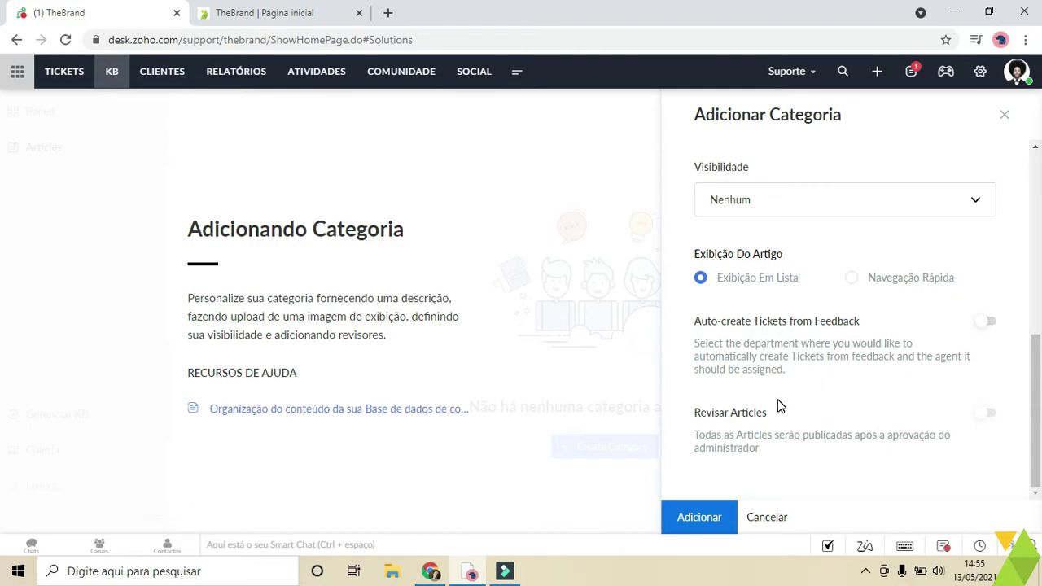
click(695, 411)
drag(695, 411, 769, 411)
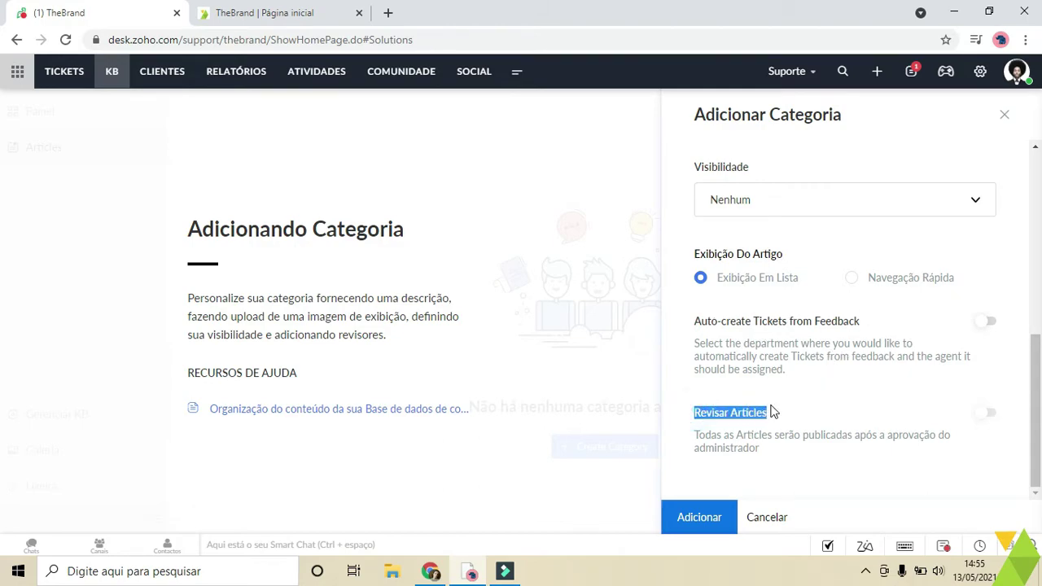
click(771, 409)
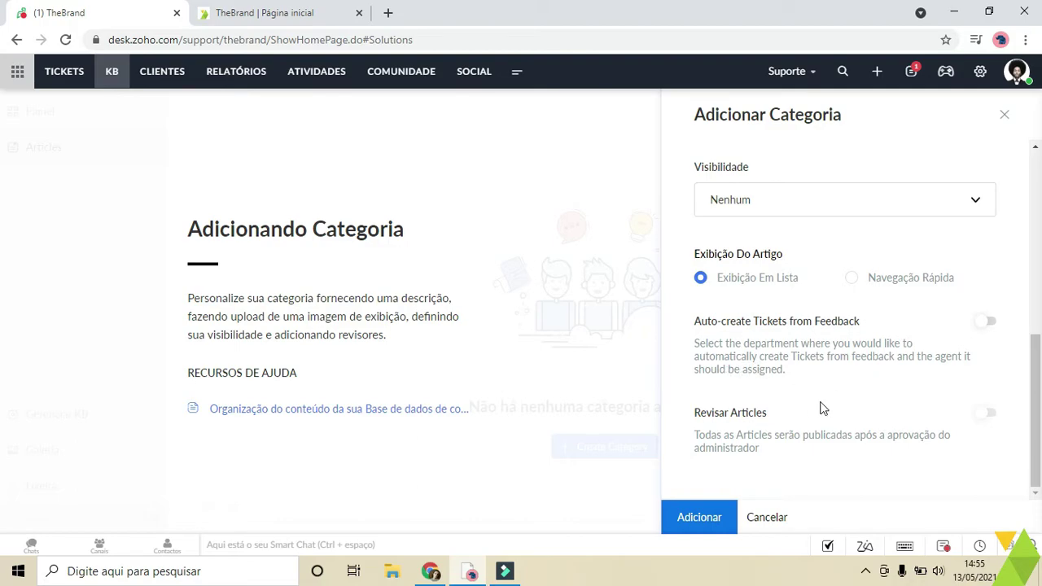
- Save the new category and open Vendas in the knowledge base's category organization
click(688, 515)
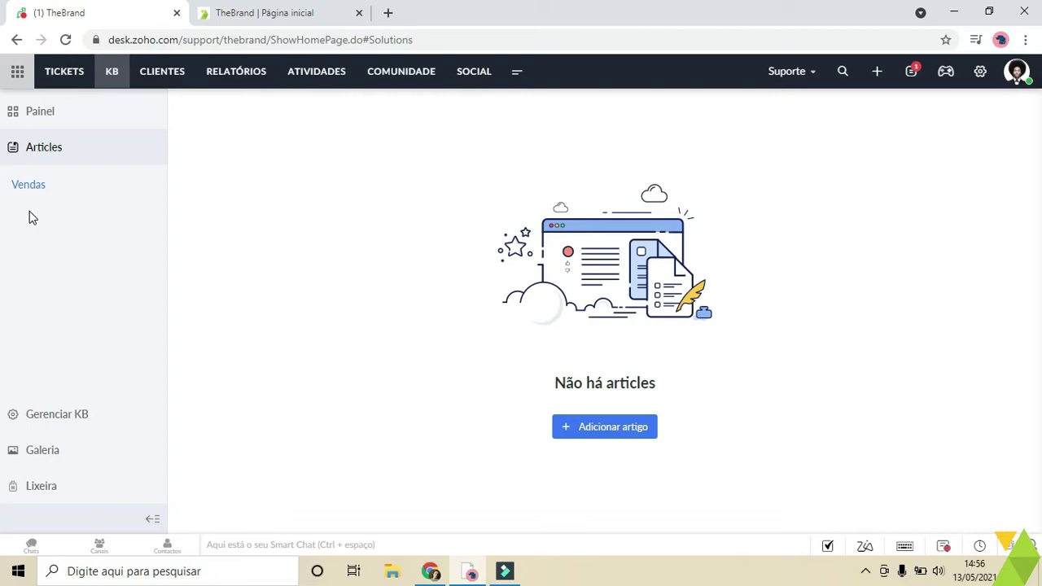
click(70, 413)
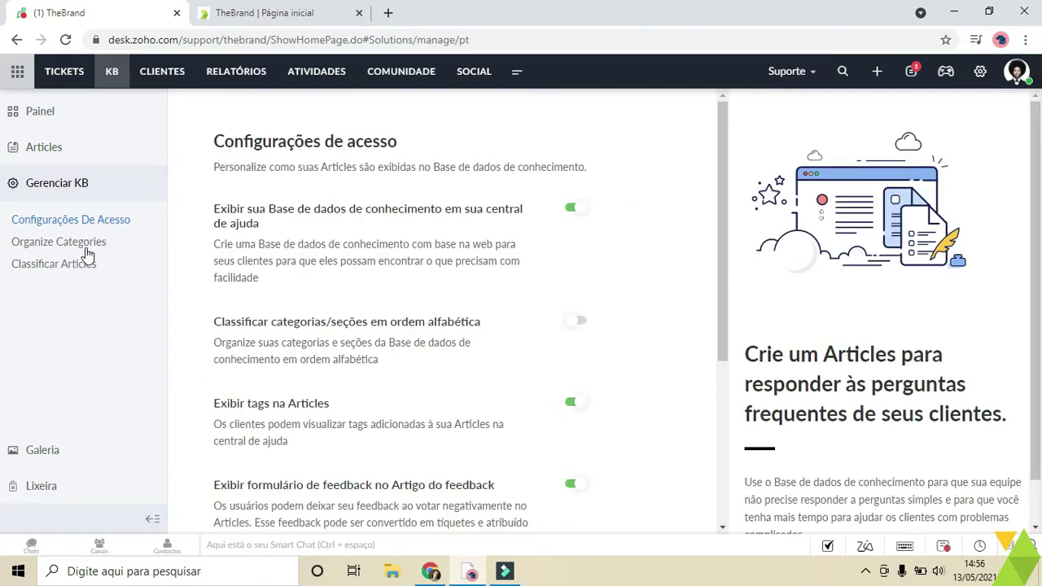
click(33, 242)
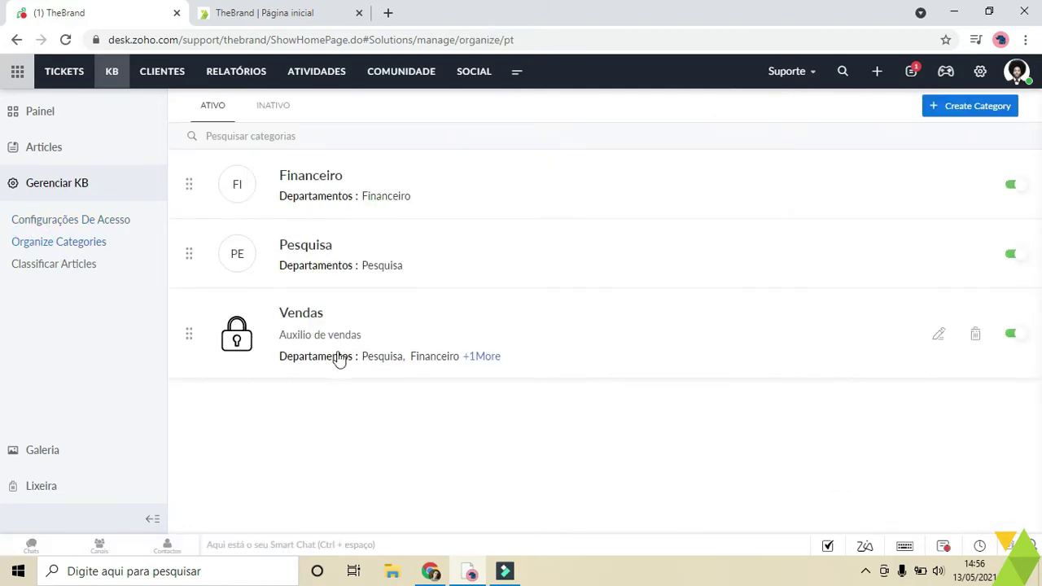
click(293, 317)
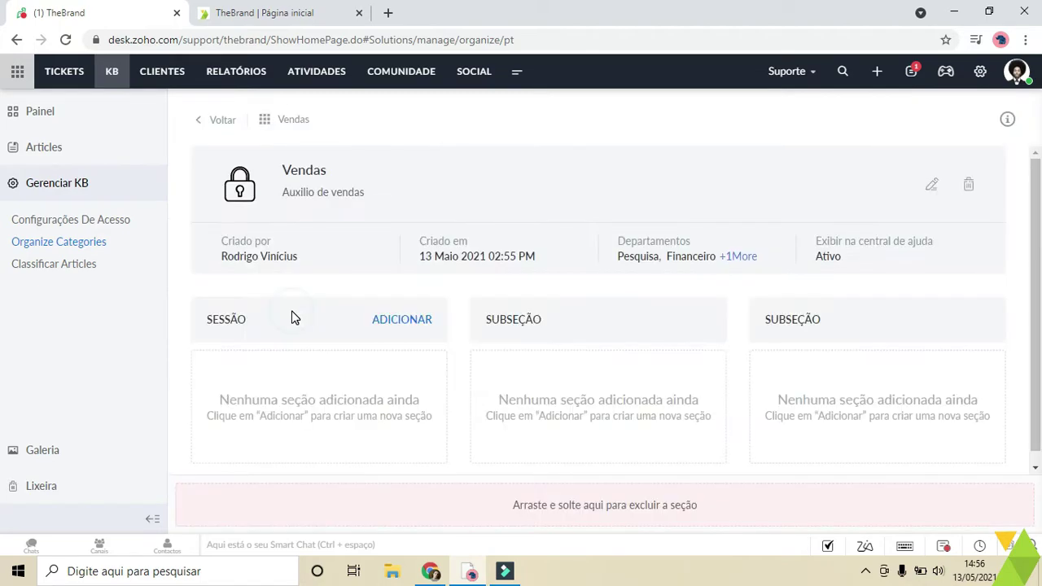
- Add a section named Agentes to the Vendas category, keeping its visibility at Nenhum
click(399, 322)
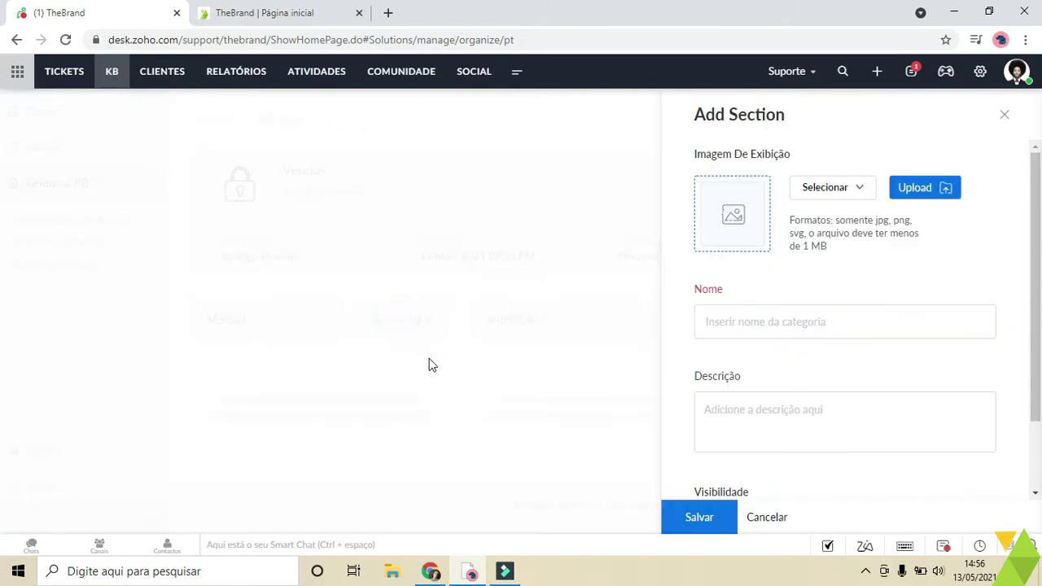
click(728, 320)
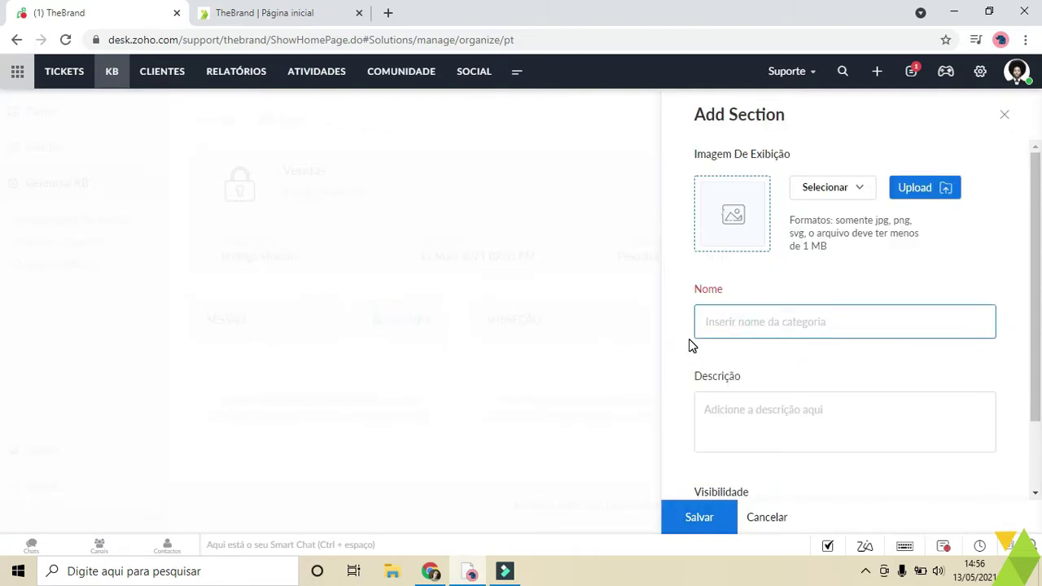
text(Agentes)
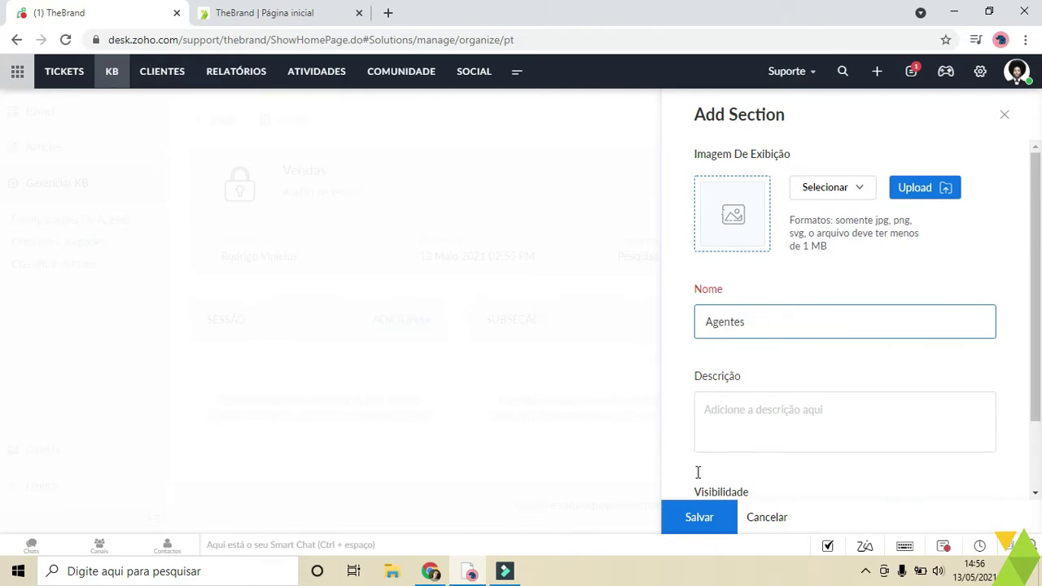
scroll(737, 310, down, 1)
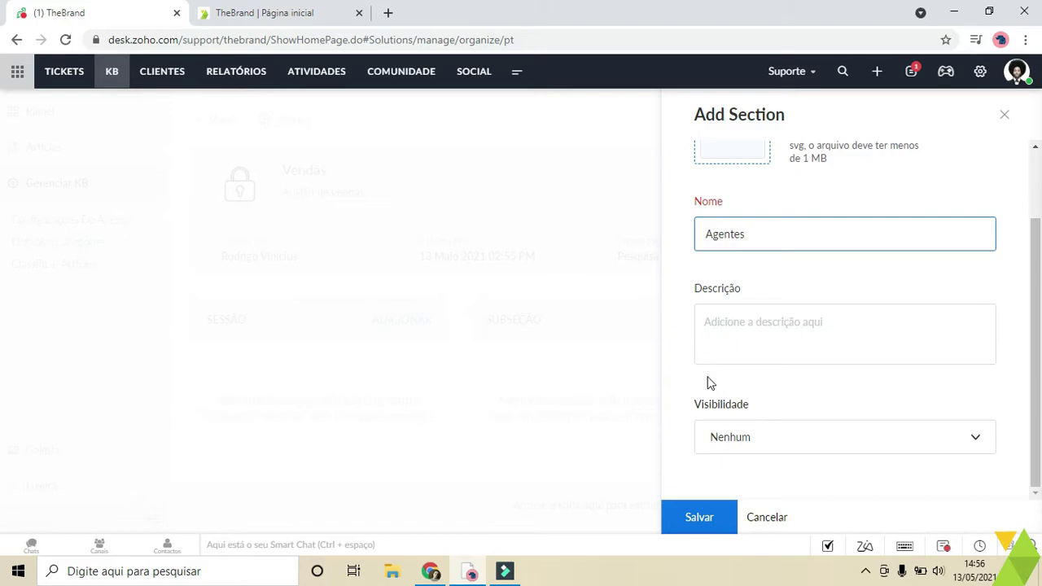
click(698, 519)
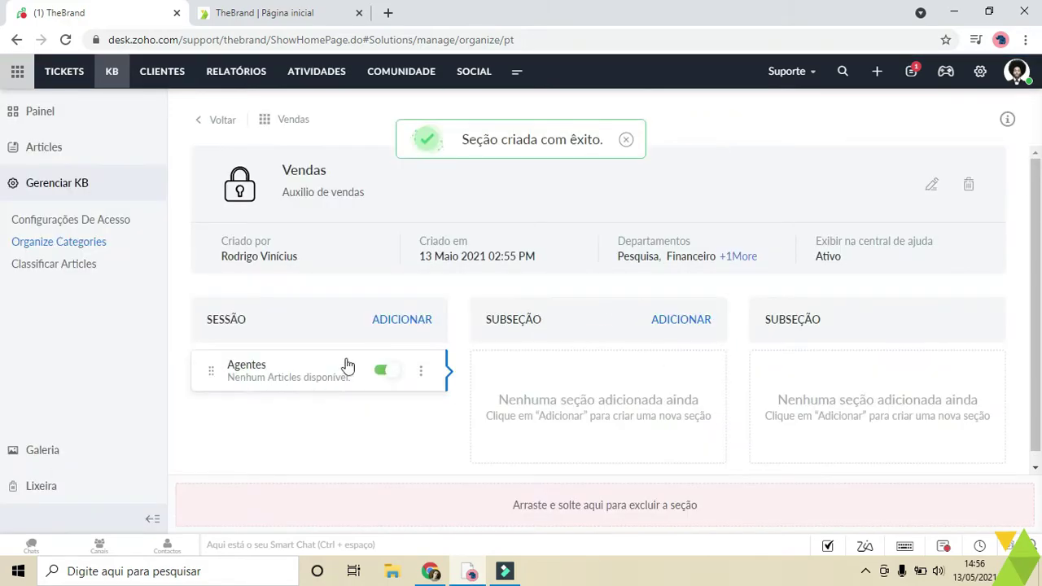
- Add a second section named Clientes to the Vendas category
click(401, 324)
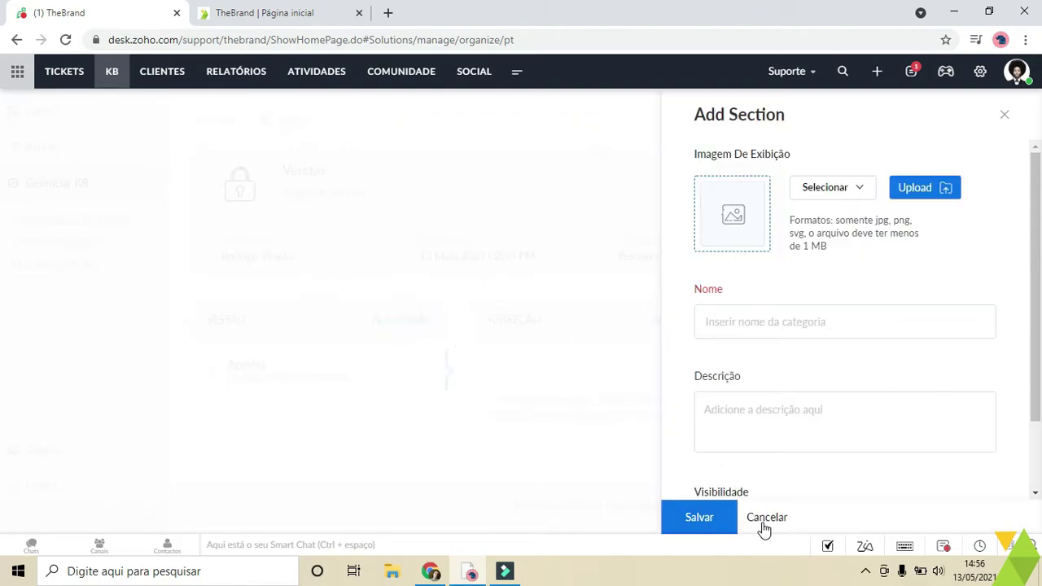
click(763, 321)
text(C)
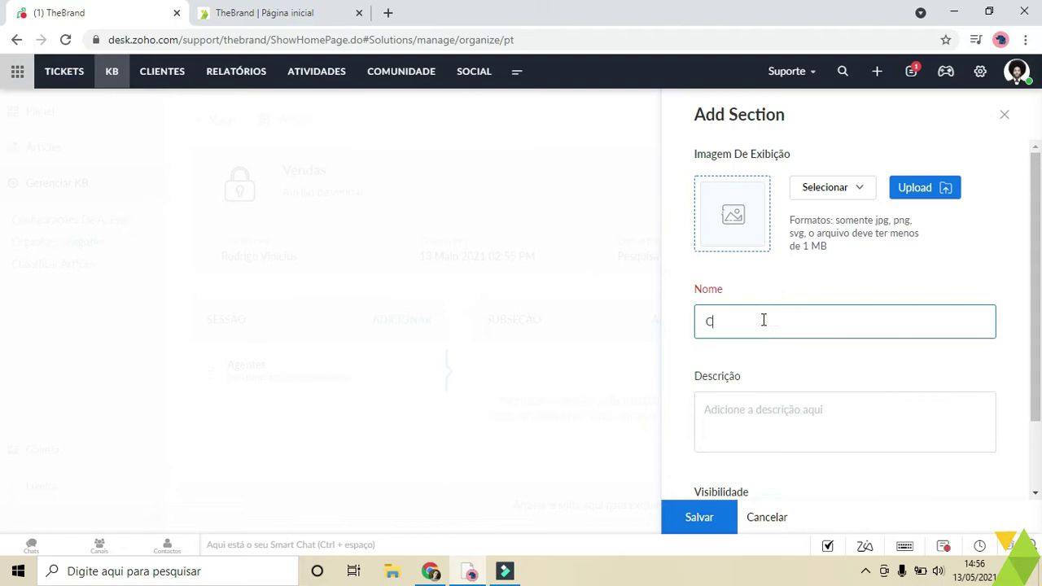
text(lientes)
click(703, 525)
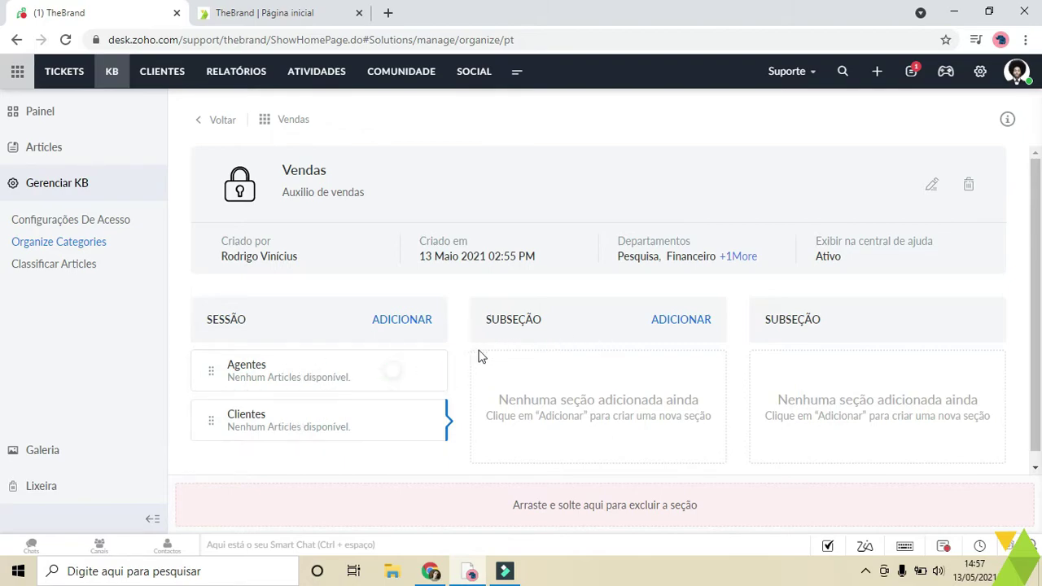
- Add a subsection named Vendas under the Agentes section
click(672, 321)
click(773, 322)
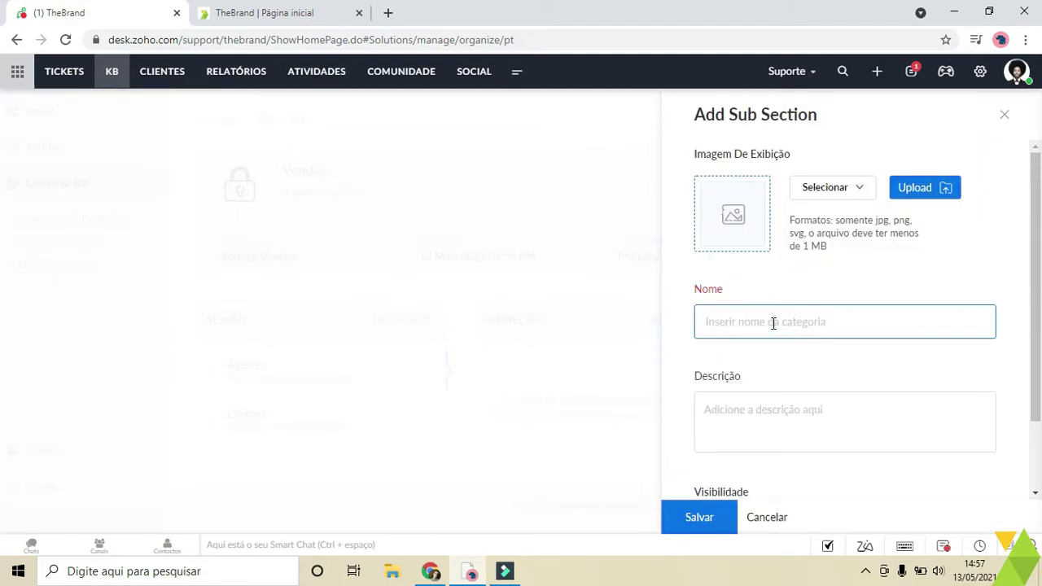
text(Vendas)
click(708, 521)
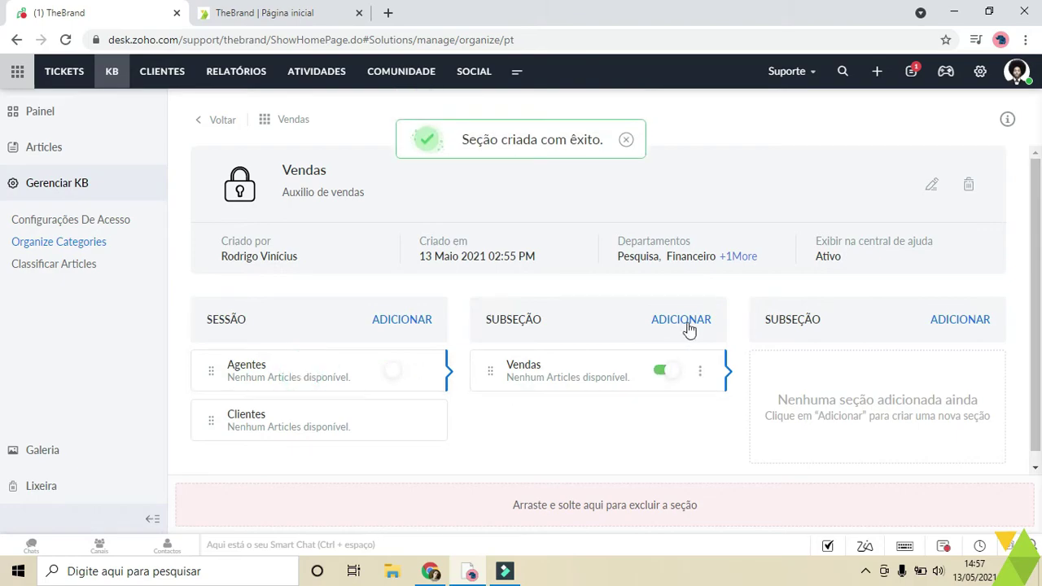
- Add another subsection named Suporte under the Agentes section
click(683, 321)
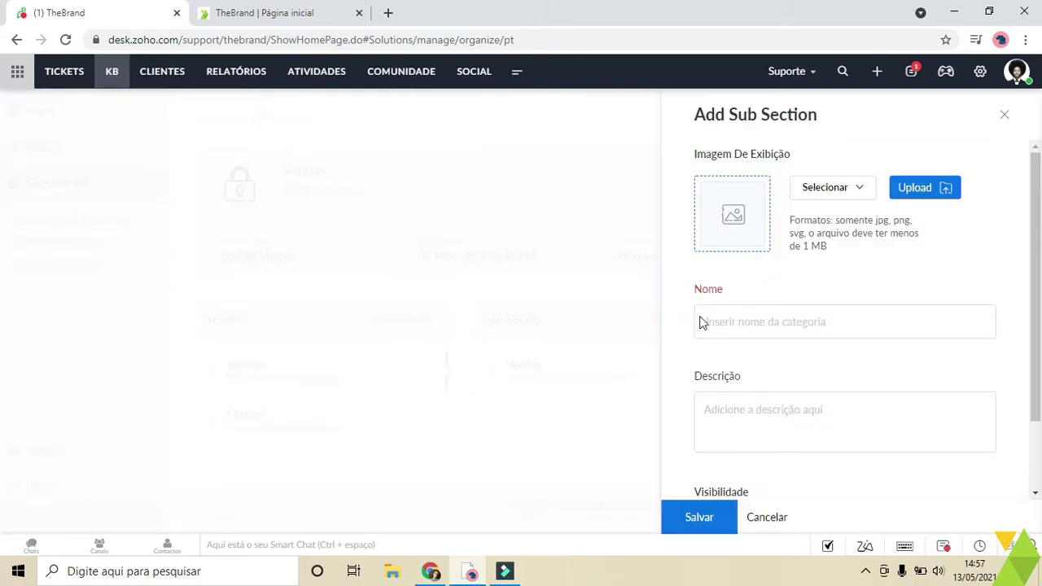
click(763, 321)
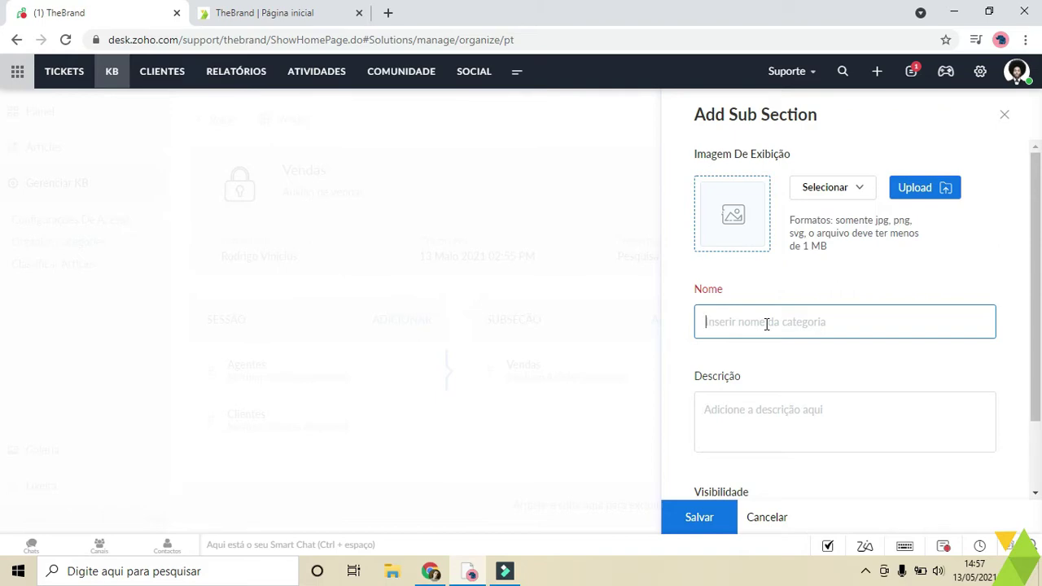
text(Suporte)
click(725, 519)
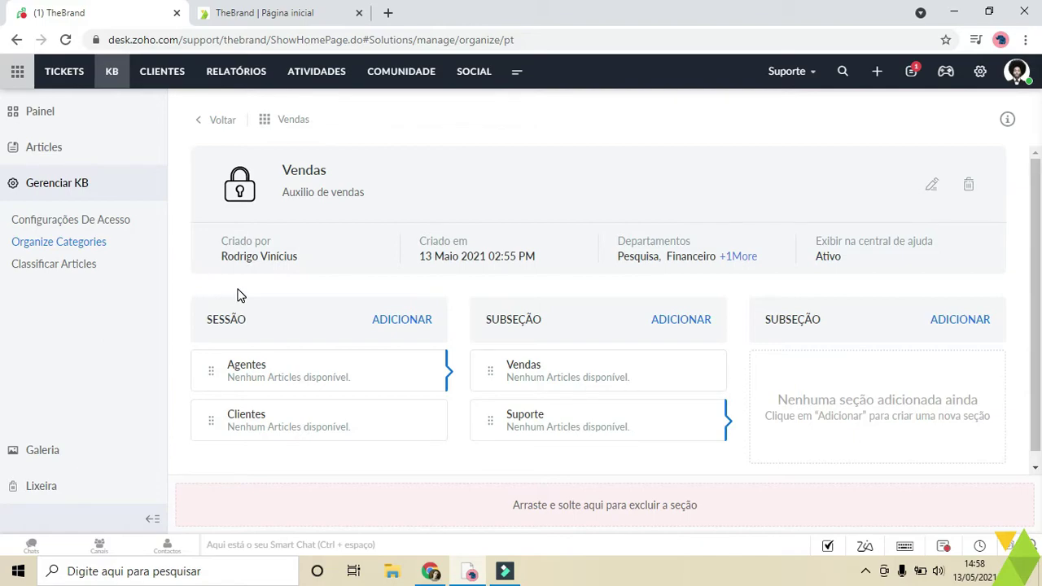
- Add a third-level subsection named "Como fazer uma venda?" under the Vendas subsection of the Agentes section
click(515, 374)
click(516, 370)
click(255, 369)
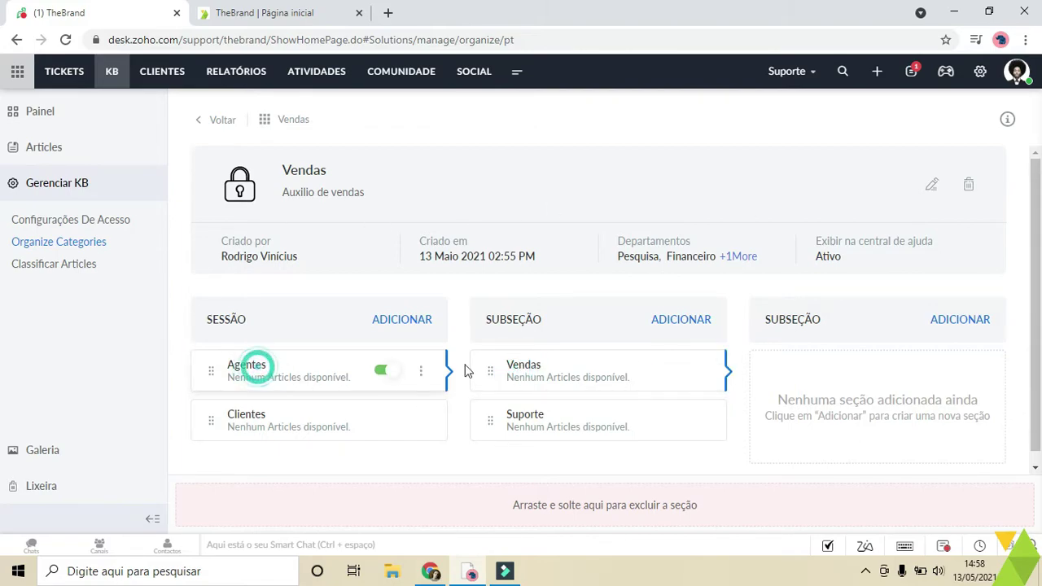
click(540, 368)
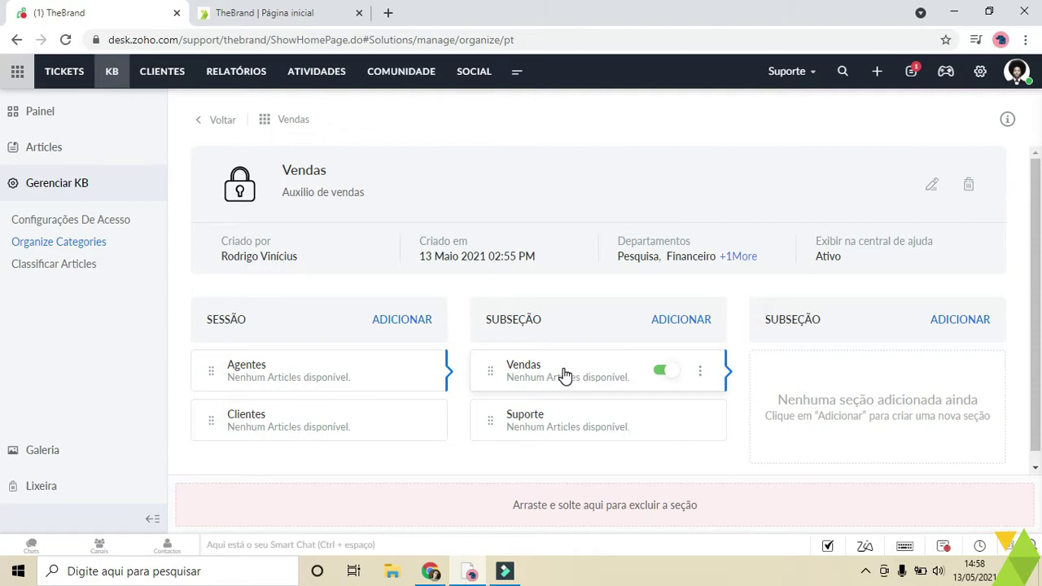
click(570, 364)
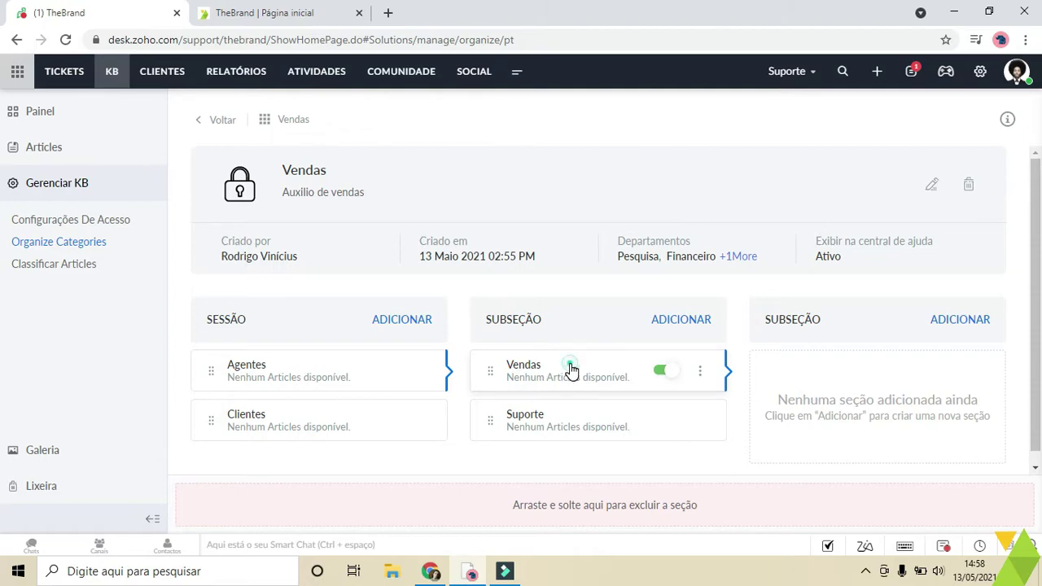
click(960, 321)
click(798, 331)
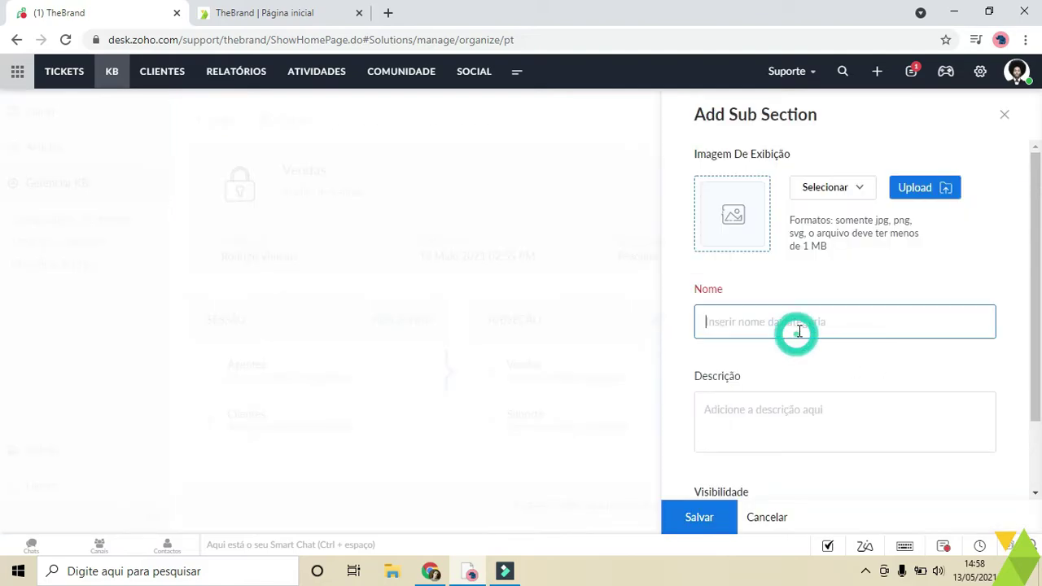
text(Co)
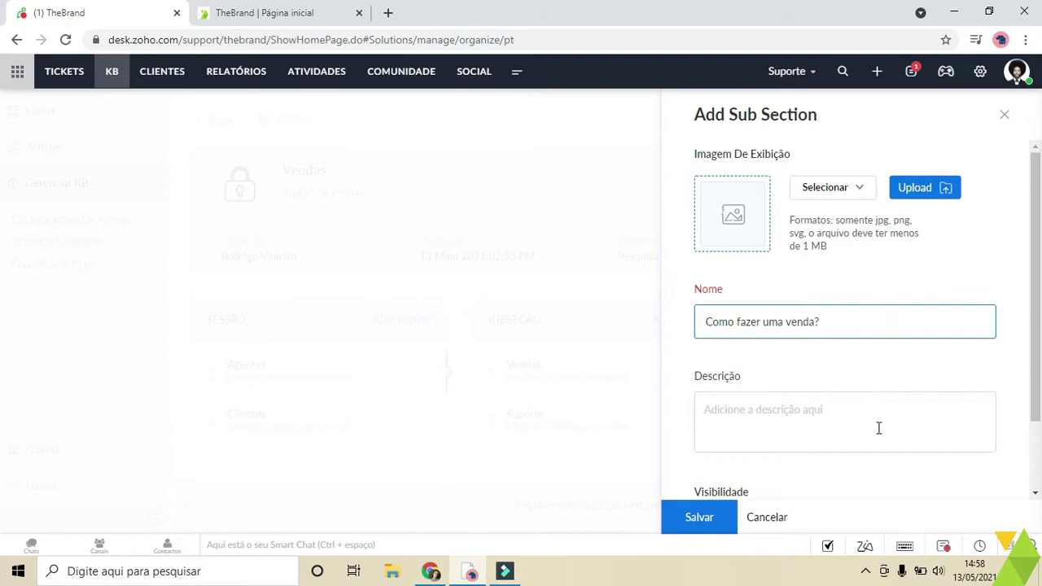
click(693, 517)
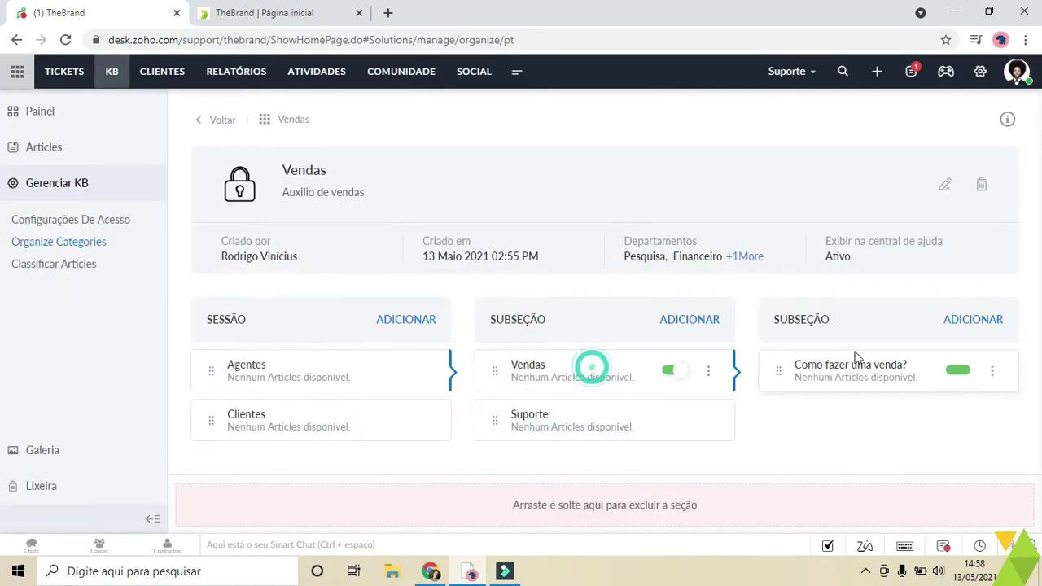
- Add another third-level subsection named "Primeira venda" under the Vendas subsection
click(971, 322)
click(764, 331)
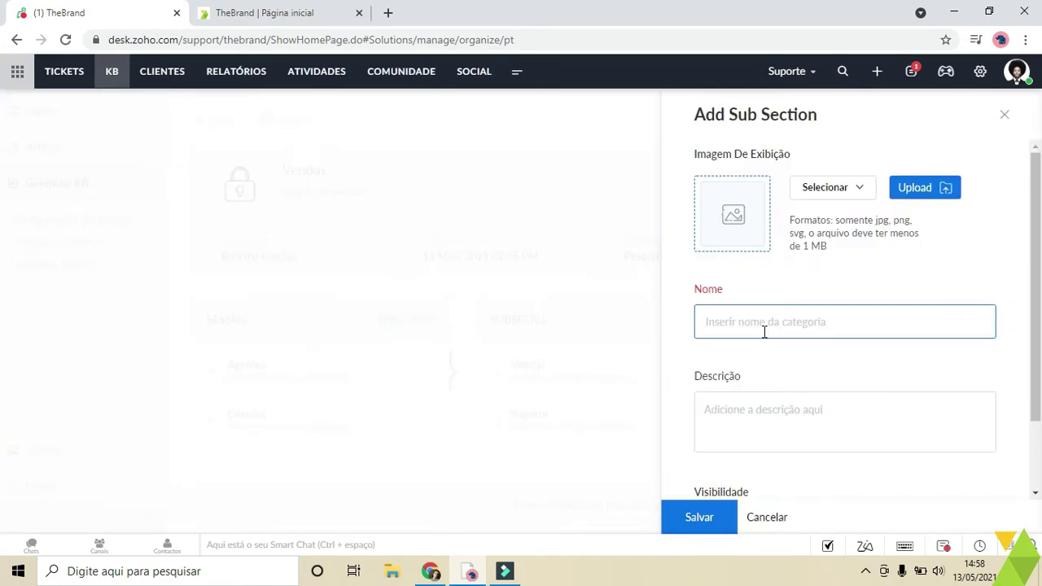
text(Primeira venda)
click(703, 520)
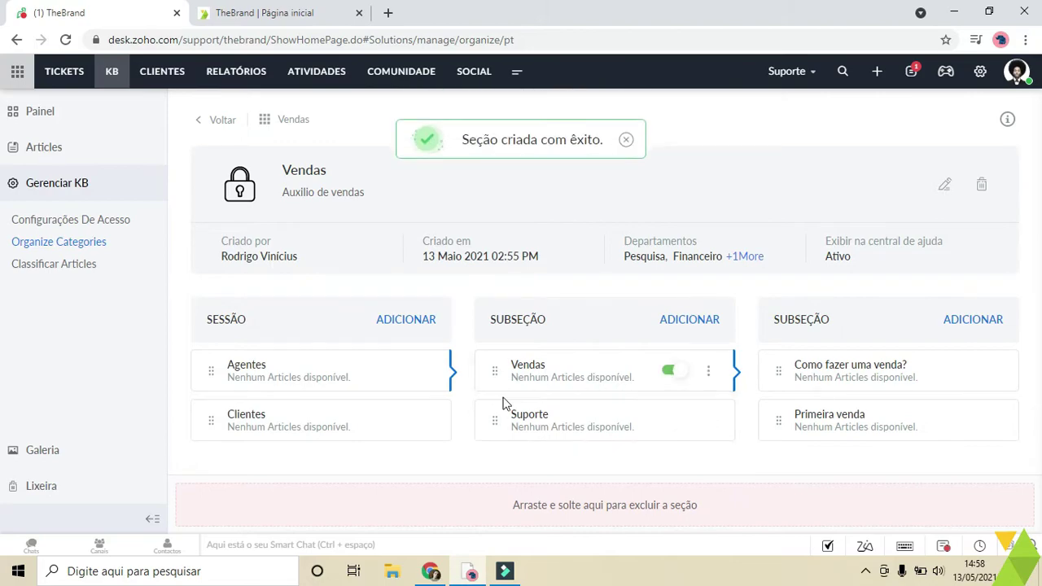
- Check the subsection hierarchy under the Agentes section and return to the list of categories
click(571, 417)
click(543, 378)
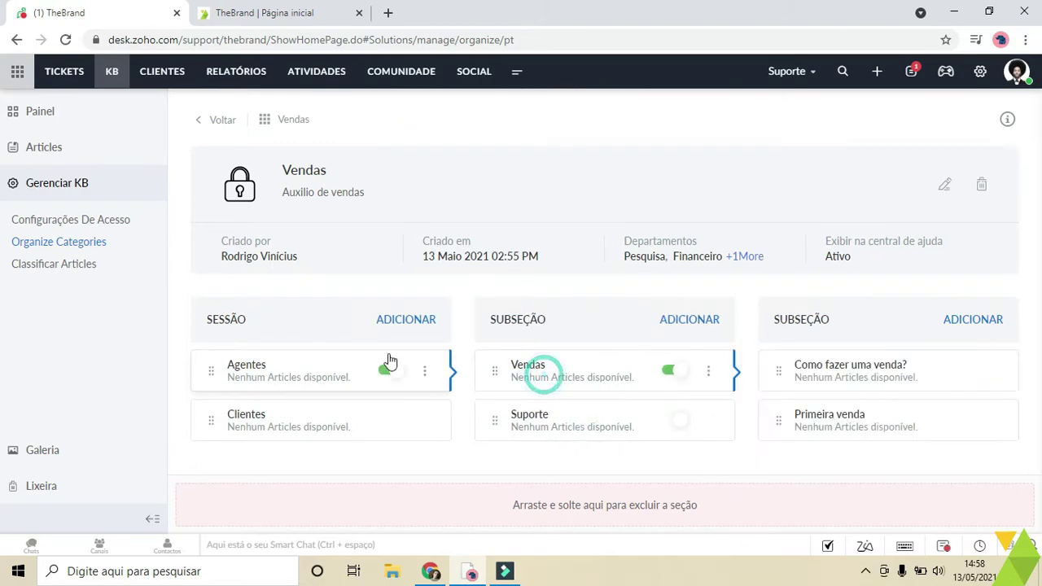
click(300, 361)
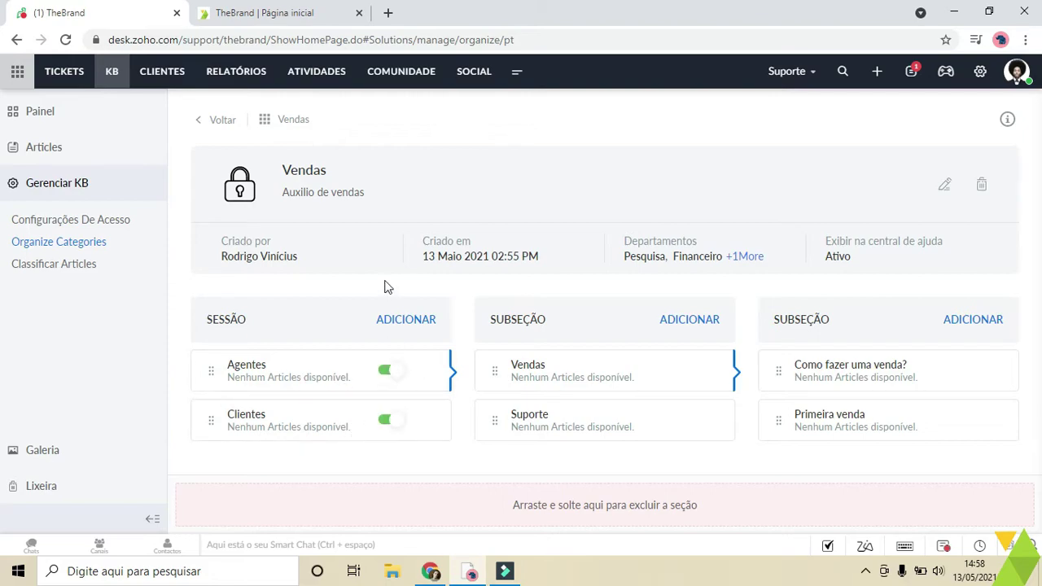
click(130, 240)
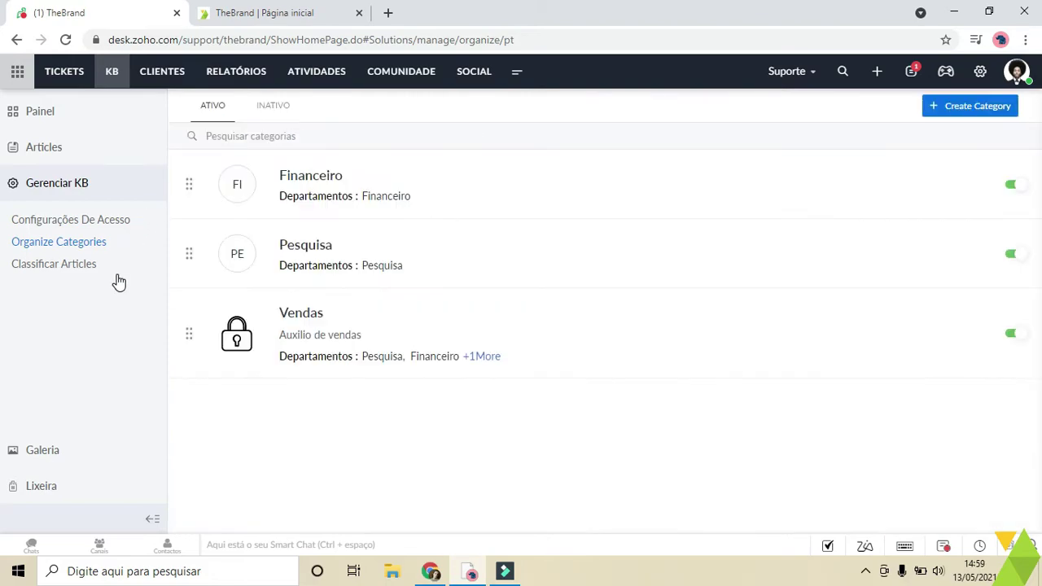
- Examine the knowledge base access settings, including help center display, sorting, tags, feedback and table of contents, and revisit the category list
click(87, 220)
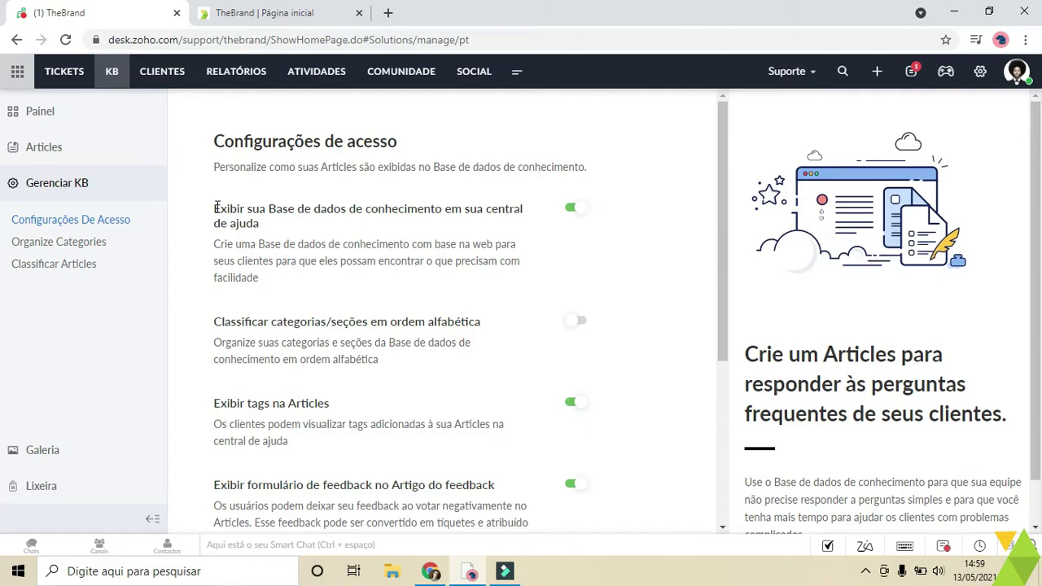
drag(216, 206, 275, 233)
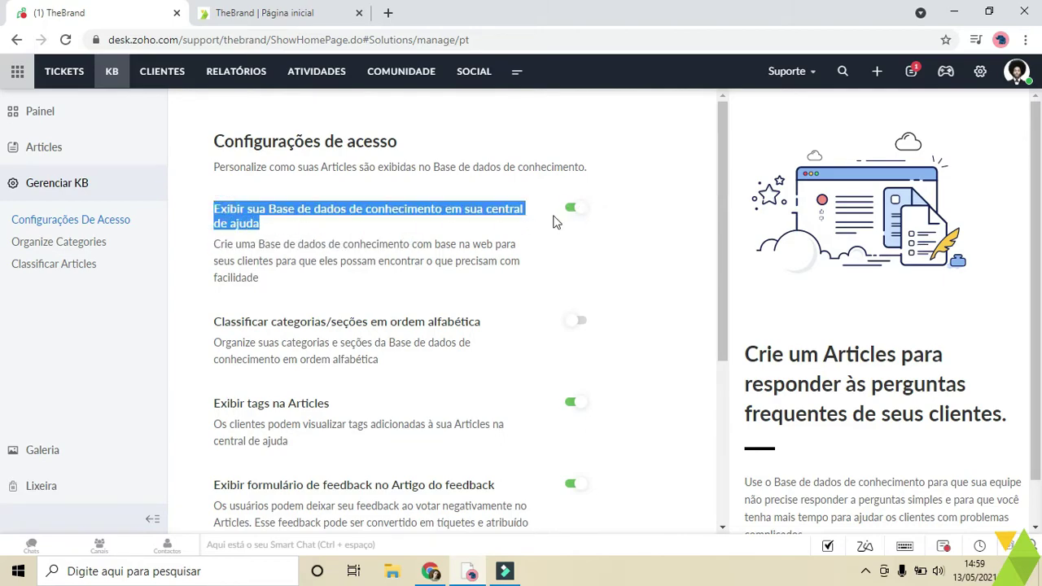
click(260, 279)
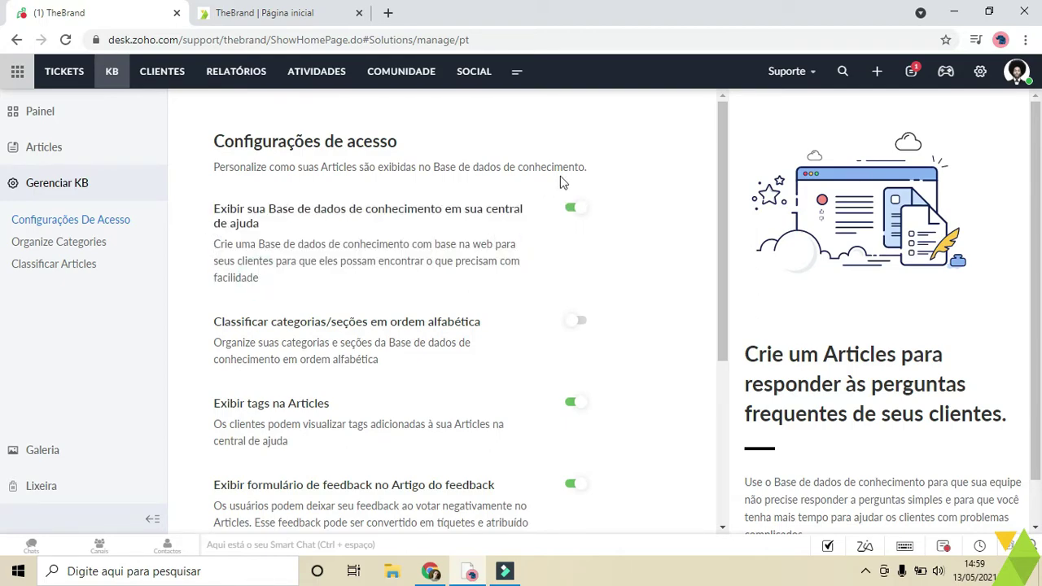
scroll(438, 287, down, 2)
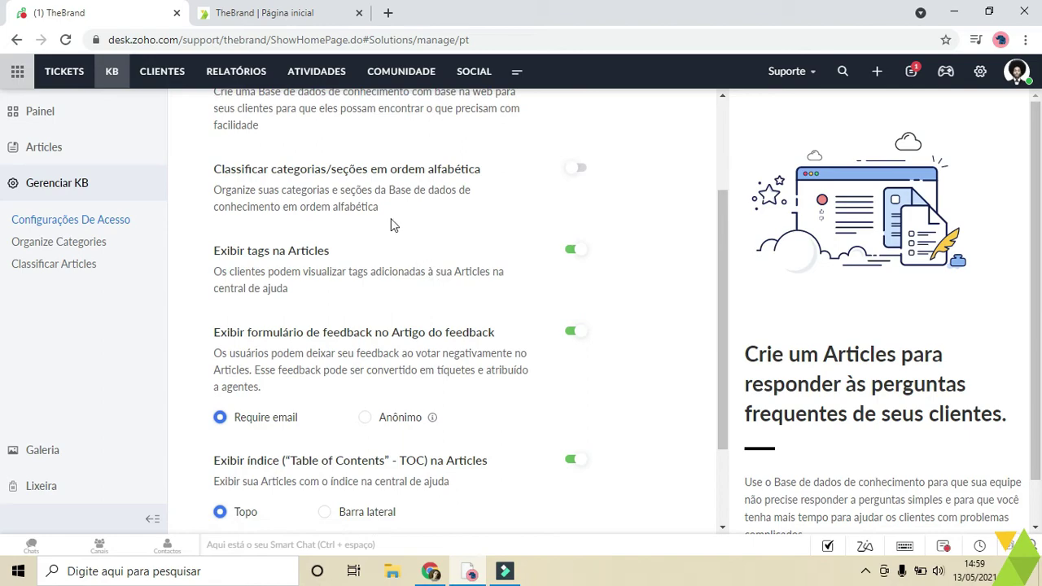
scroll(464, 273, down, 2)
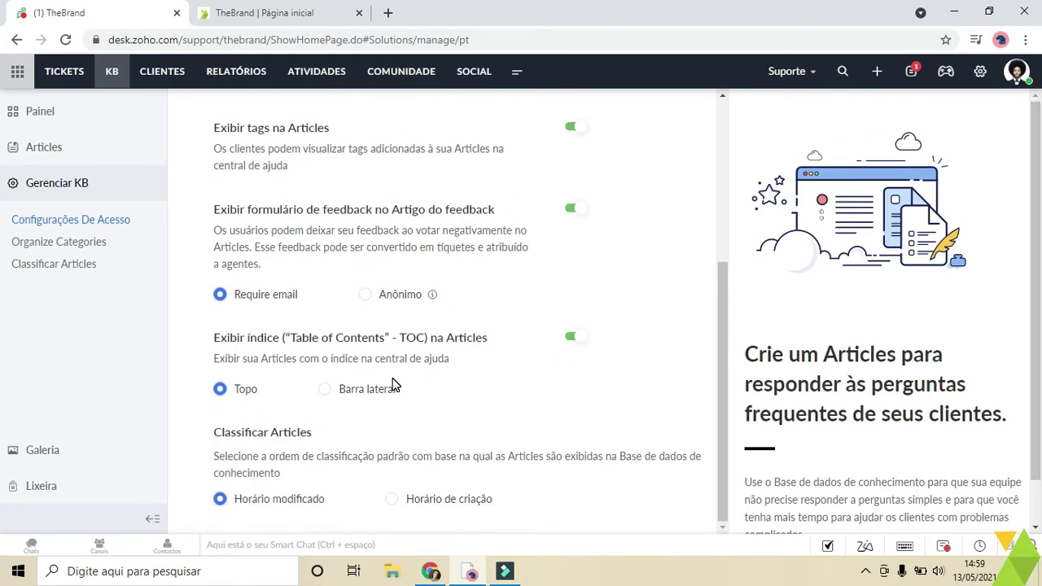
scroll(381, 448, up, 4)
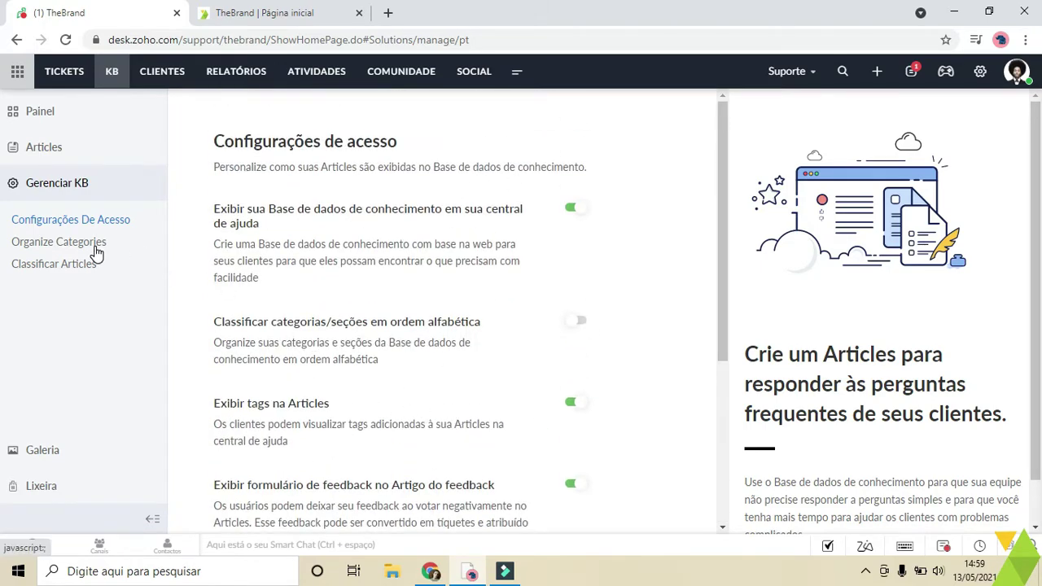
click(91, 247)
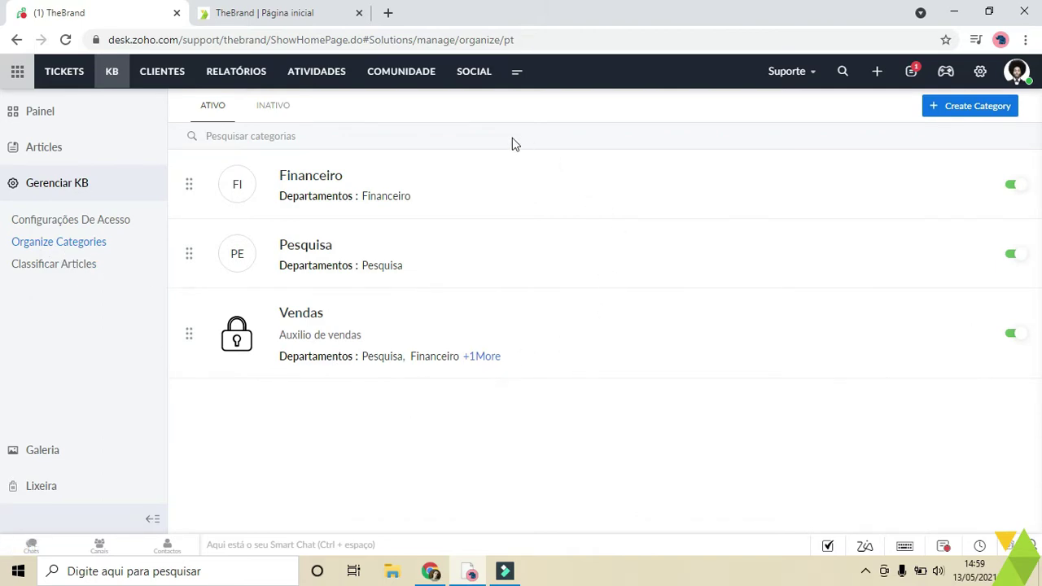
click(61, 186)
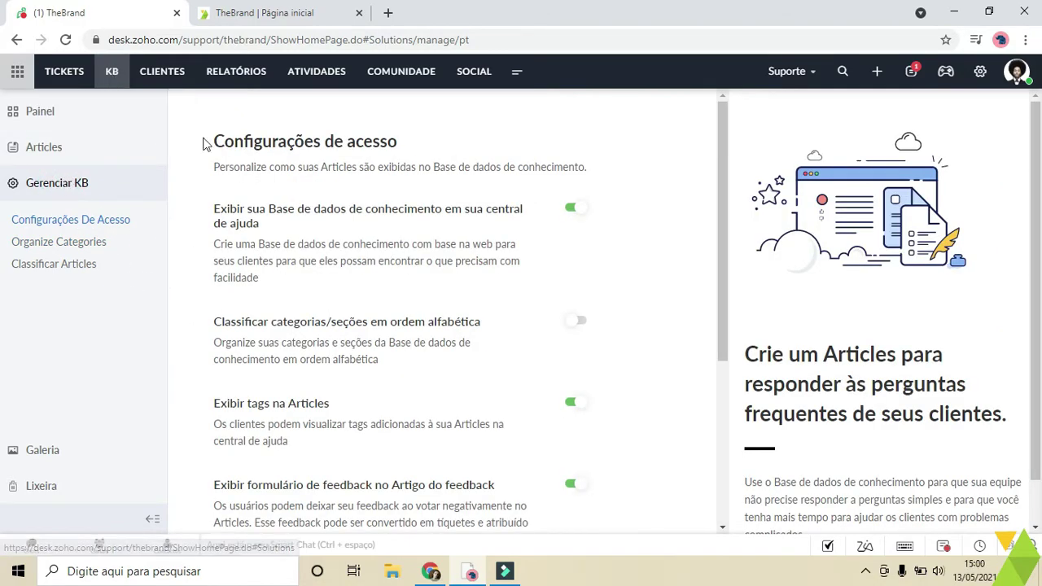
- Start a new knowledge base article titled "Venda com desconta" with the body text "teste"
click(110, 71)
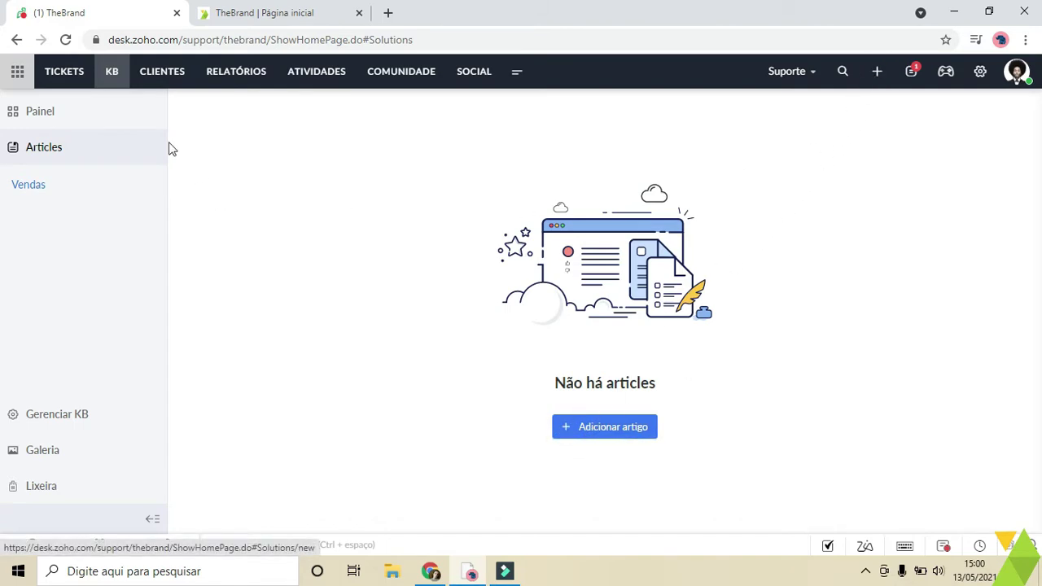
click(106, 73)
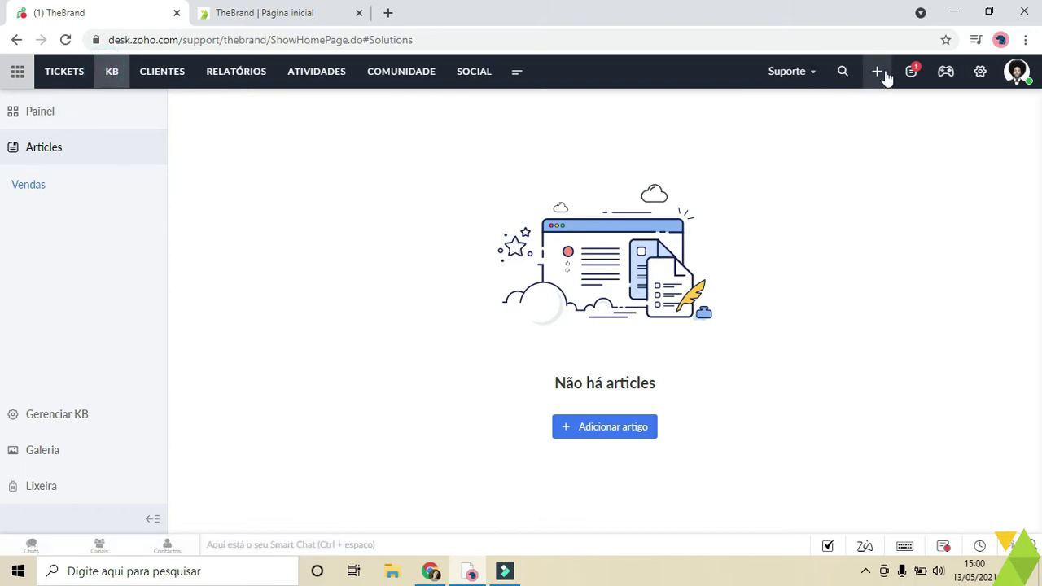
click(579, 432)
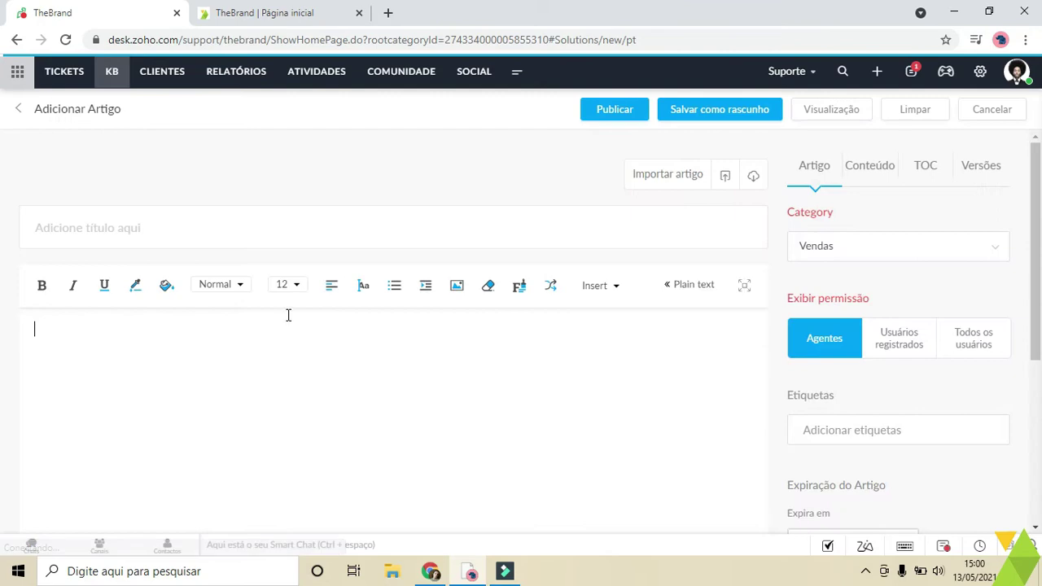
click(88, 227)
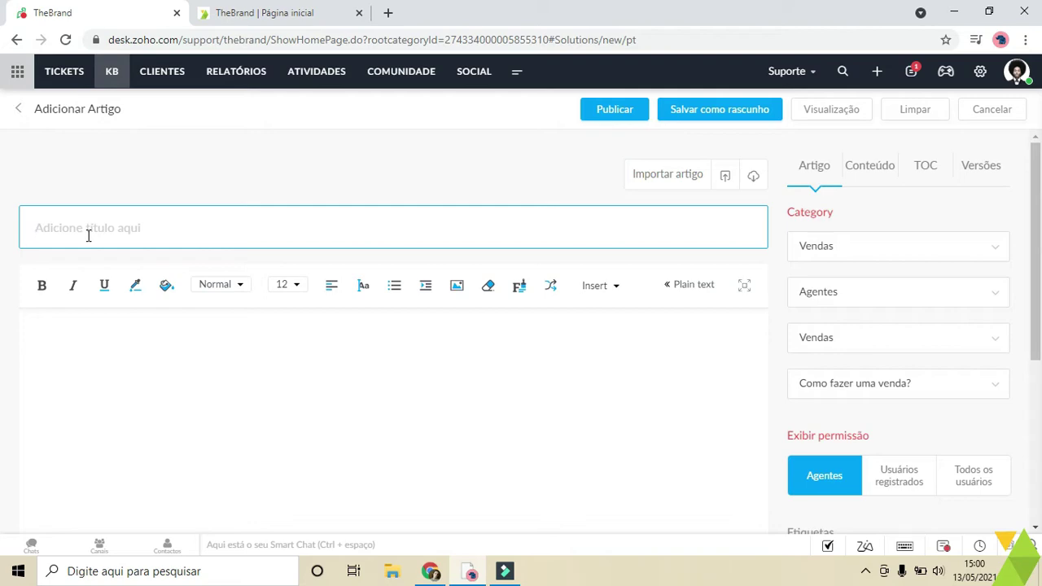
text(Venda com desconta)
drag(163, 227, 7, 212)
click(41, 327)
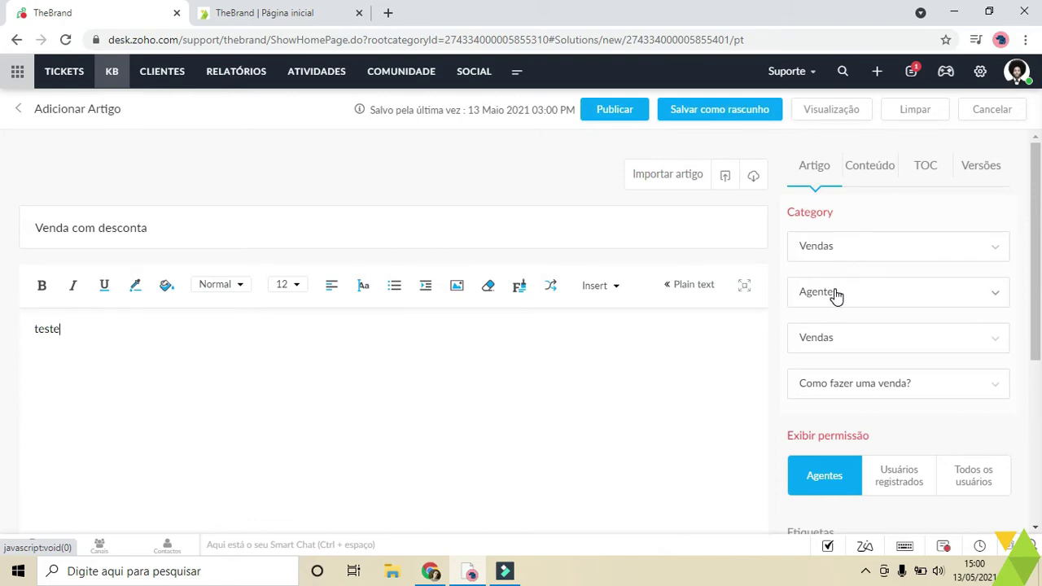
- File the article under the Vendas category, Agentes section, Vendas subsection and Primeira venda subsection
click(843, 249)
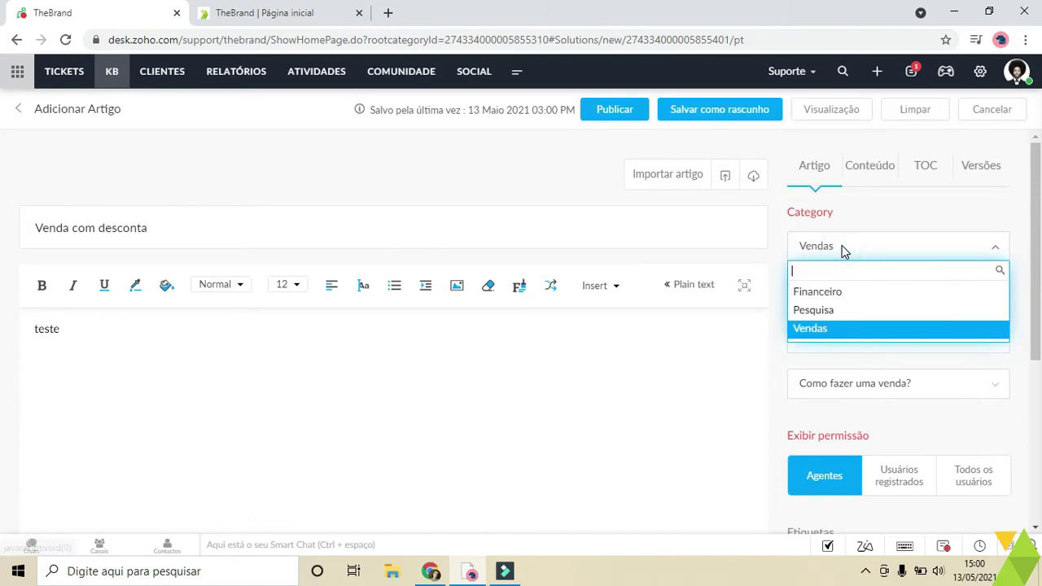
click(820, 330)
click(834, 296)
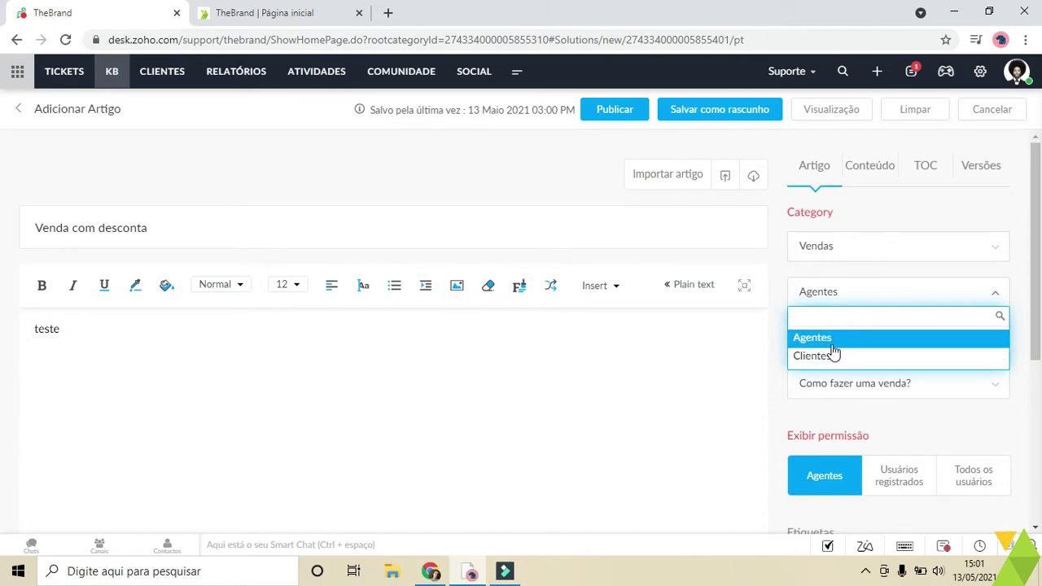
click(824, 340)
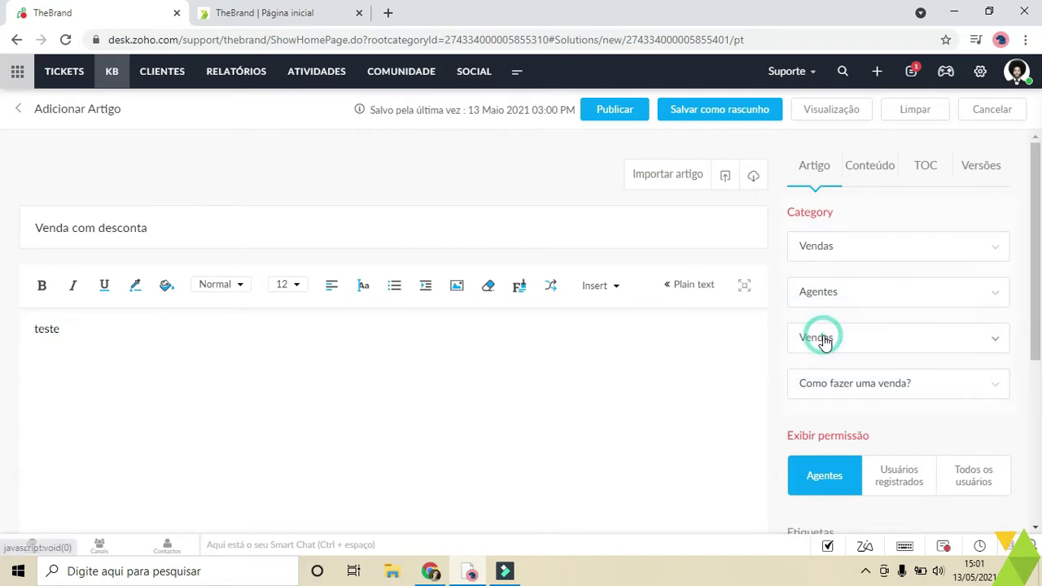
click(861, 340)
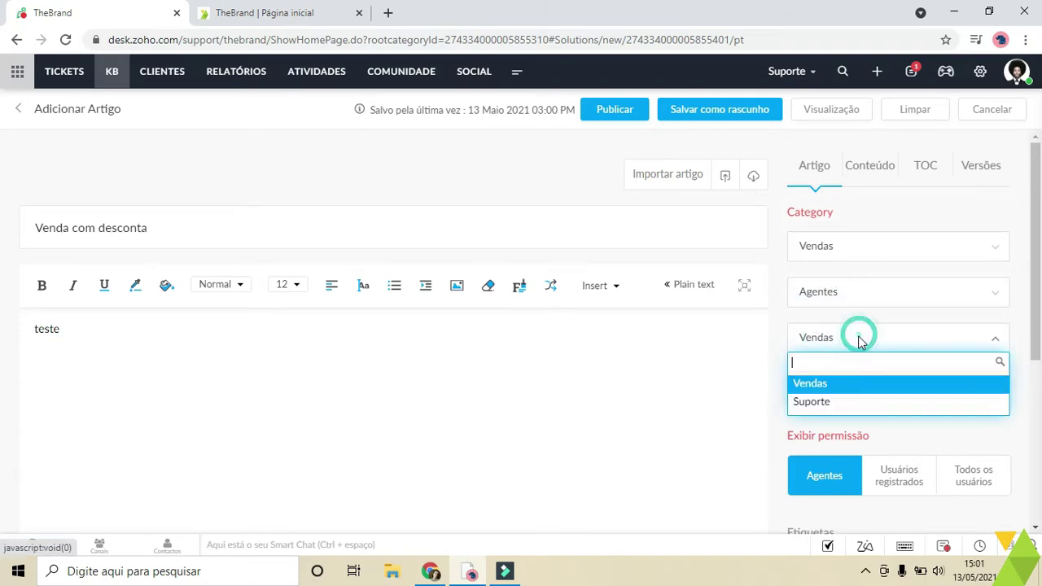
click(815, 384)
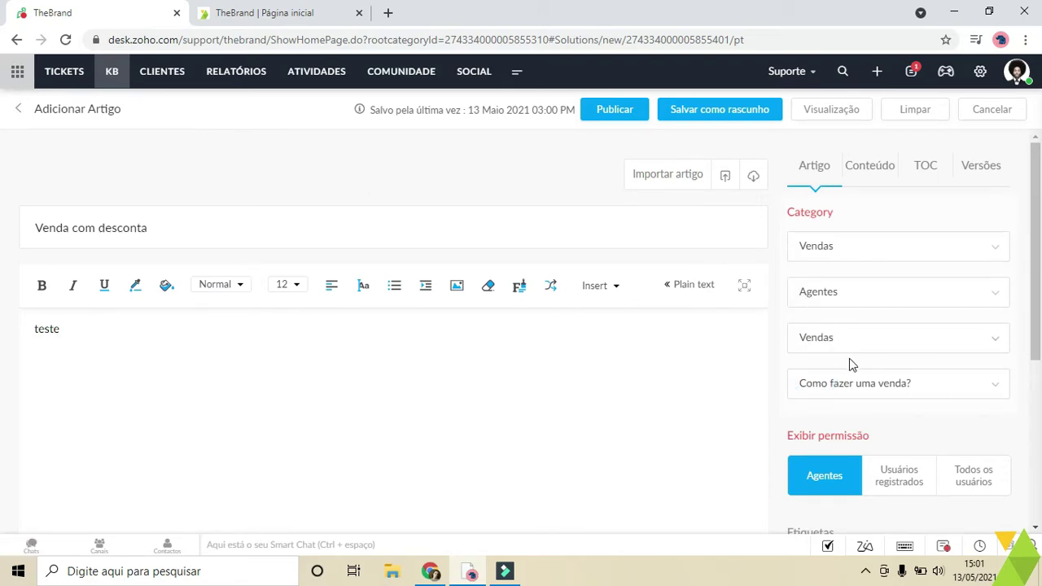
click(856, 384)
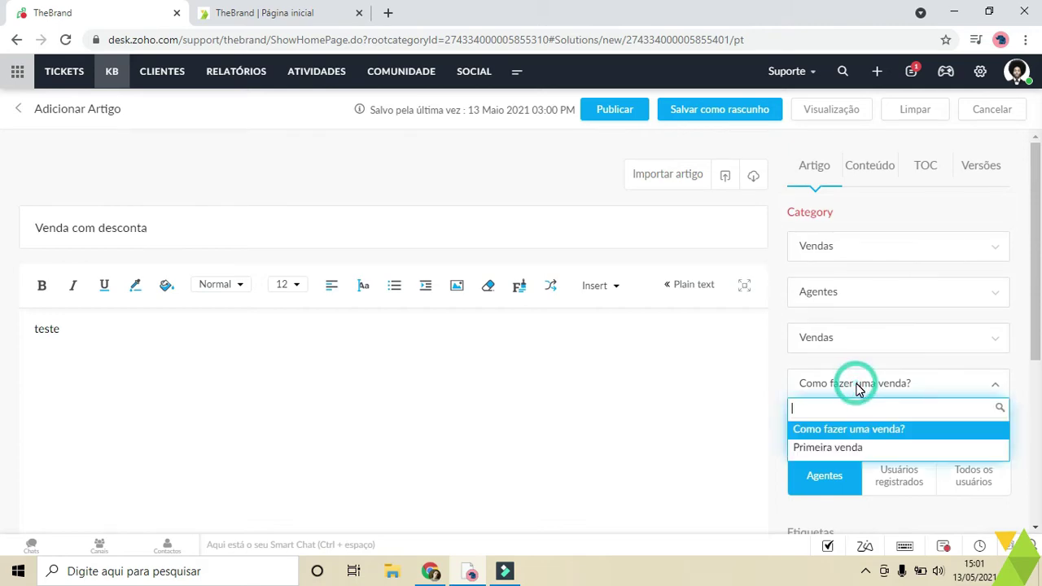
click(842, 452)
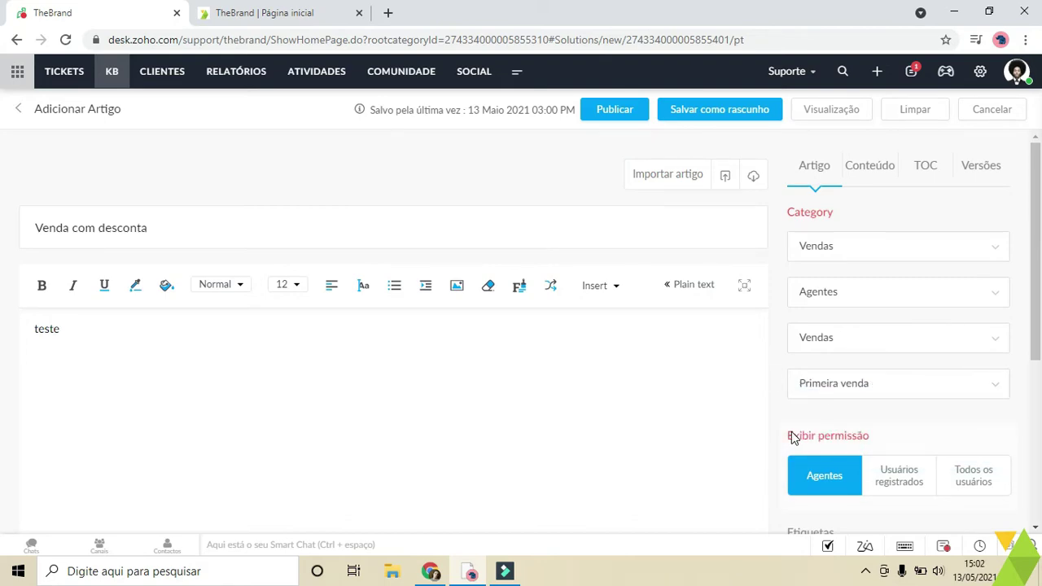
- Try the article's display permission options and set it to "Todos os usuários"
scroll(793, 436, down, 1)
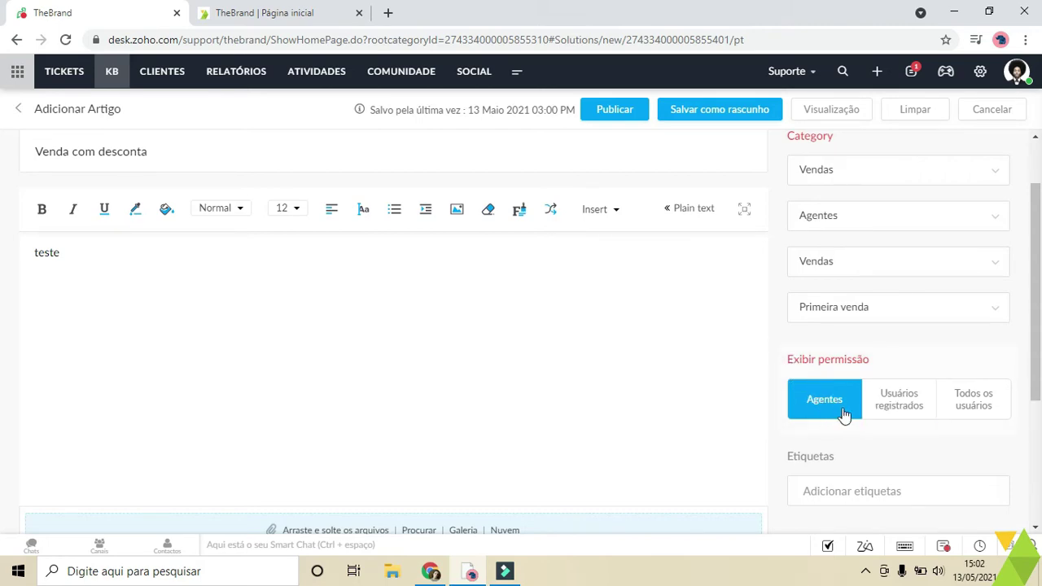
click(905, 415)
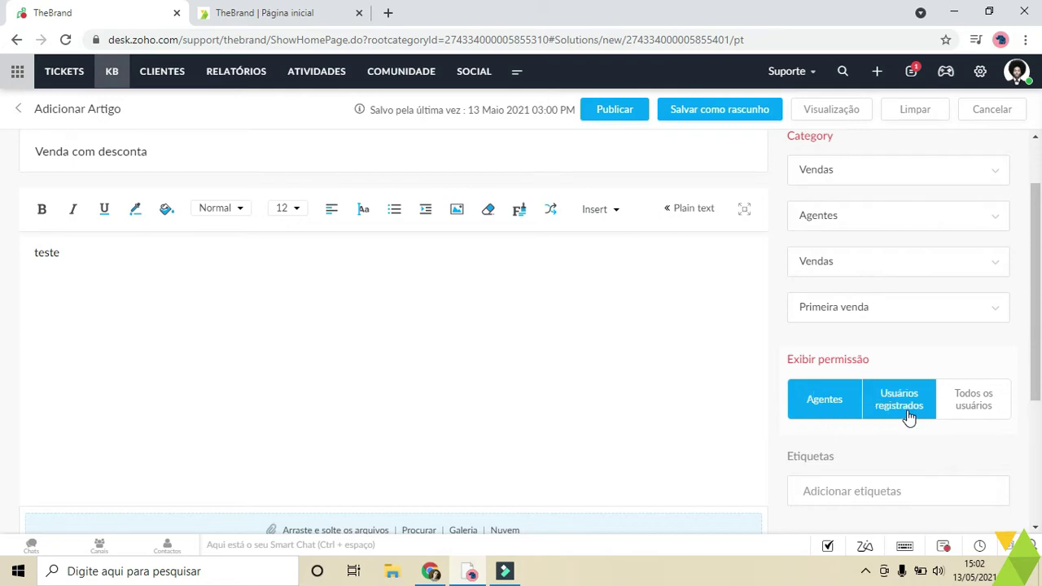
click(977, 407)
click(905, 407)
click(973, 399)
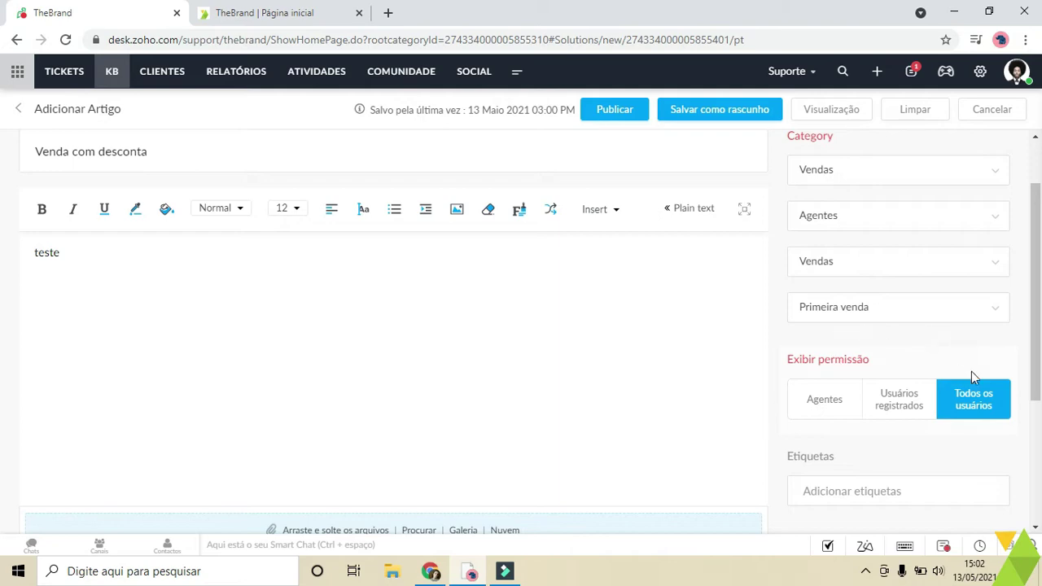
scroll(871, 433, down, 2)
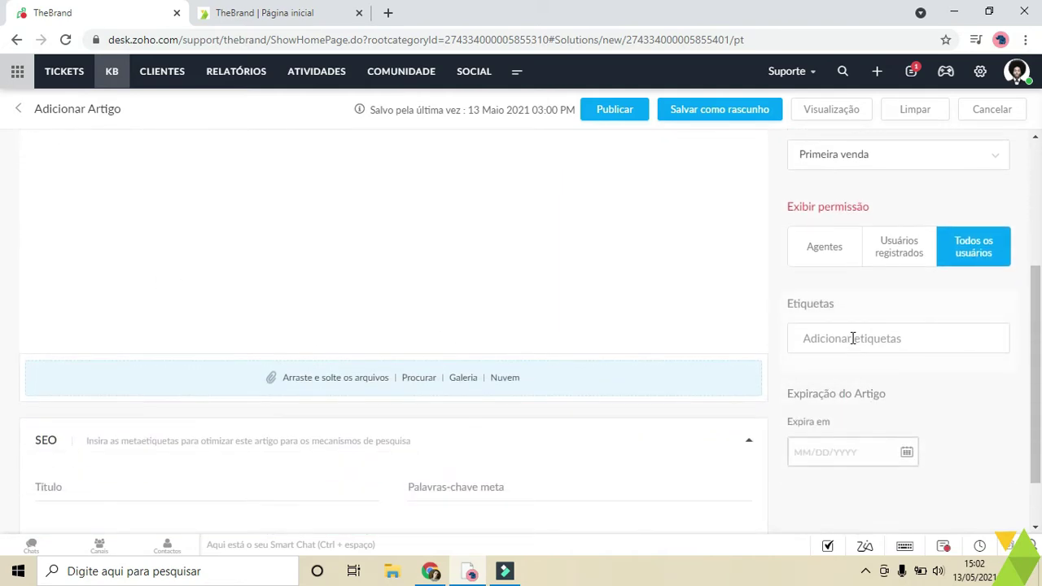
- Examine the article's filing, tag, expiration date and SEO metadata fields
scroll(493, 249, up, 2)
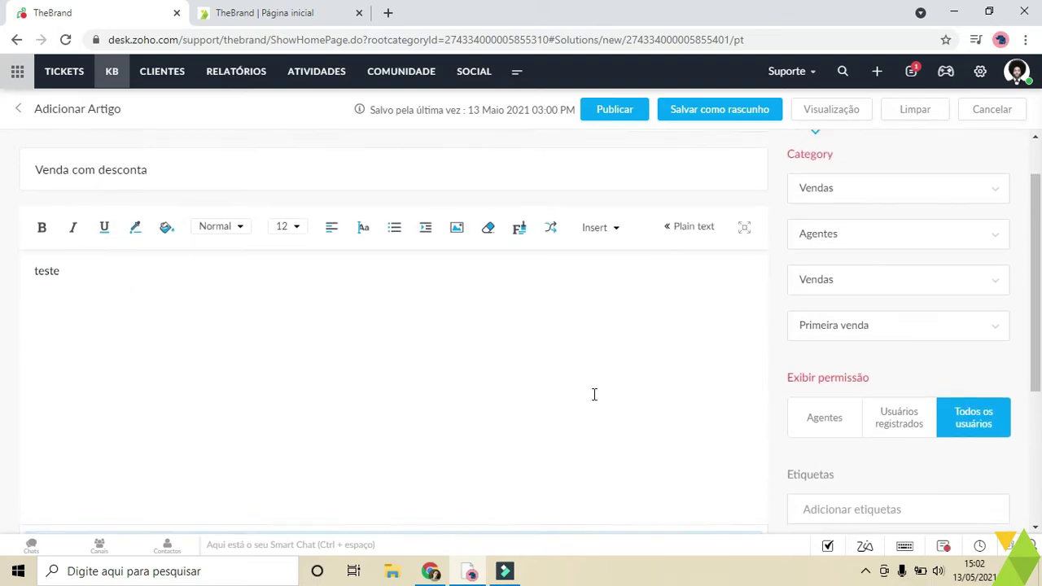
scroll(594, 395, down, 2)
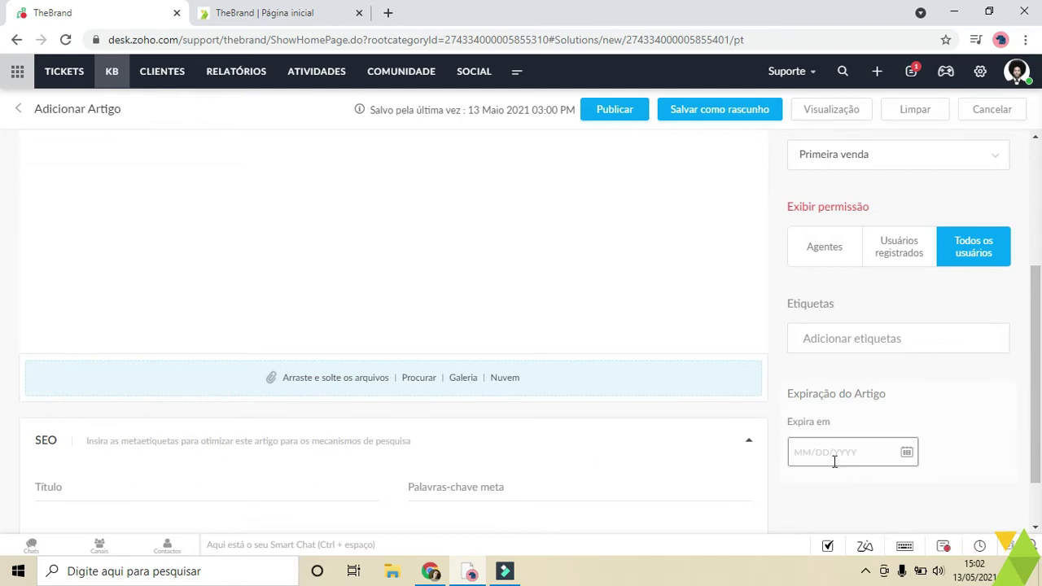
scroll(264, 415, down, 1)
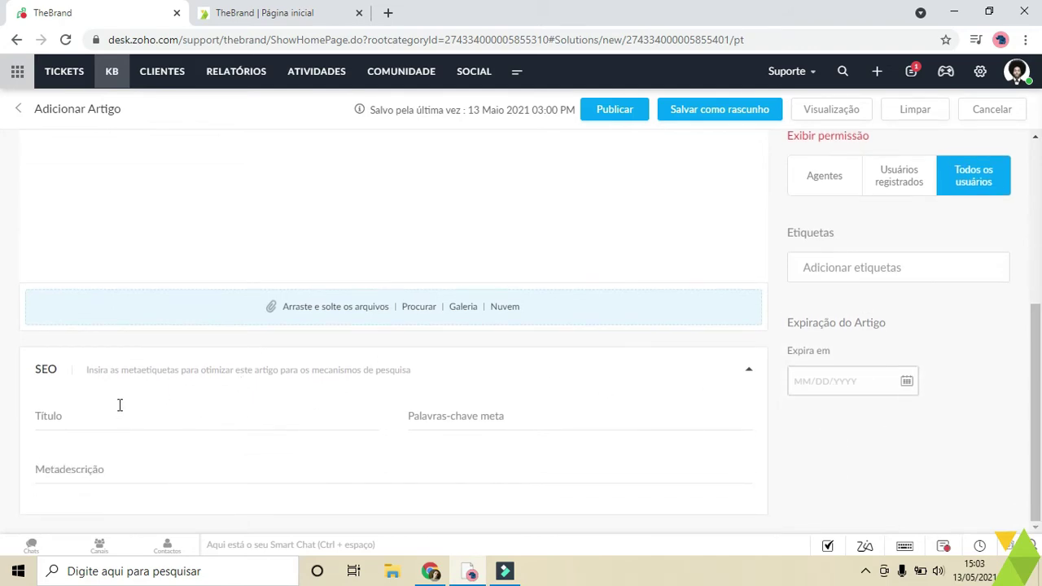
double_click(37, 369)
click(150, 418)
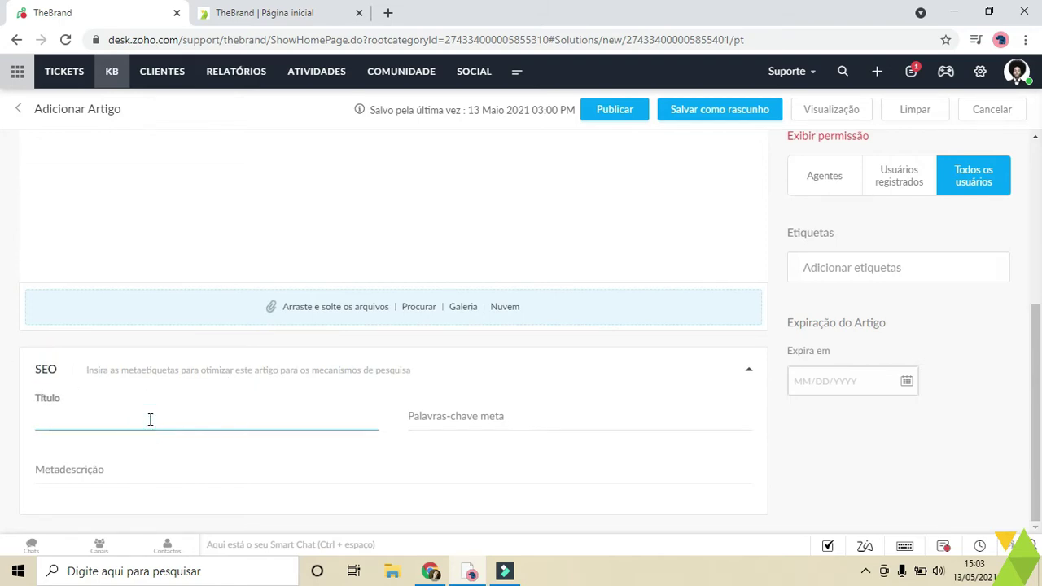
scroll(265, 381, up, 4)
scroll(249, 398, down, 4)
- Correct the article title to "Venda com desconto" and set the SEO meta keyword to "desconto"
click(460, 416)
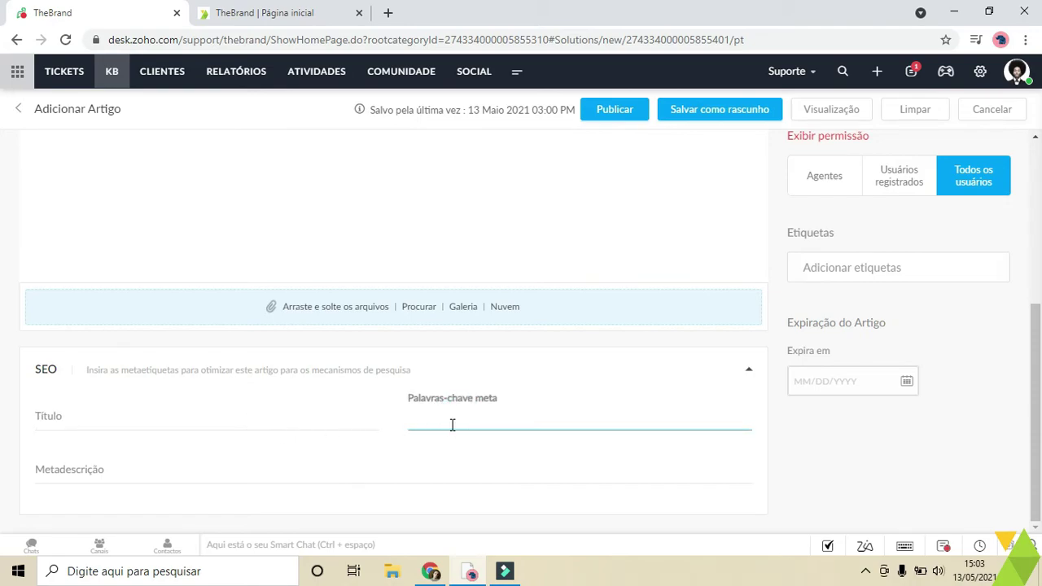
scroll(310, 381, up, 5)
double_click(122, 228)
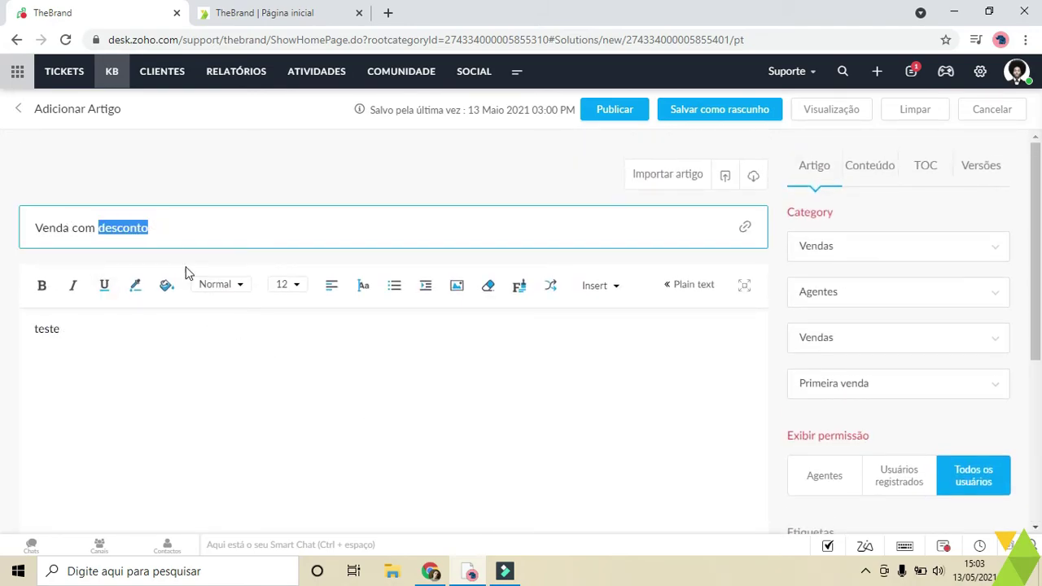
scroll(442, 407, down, 5)
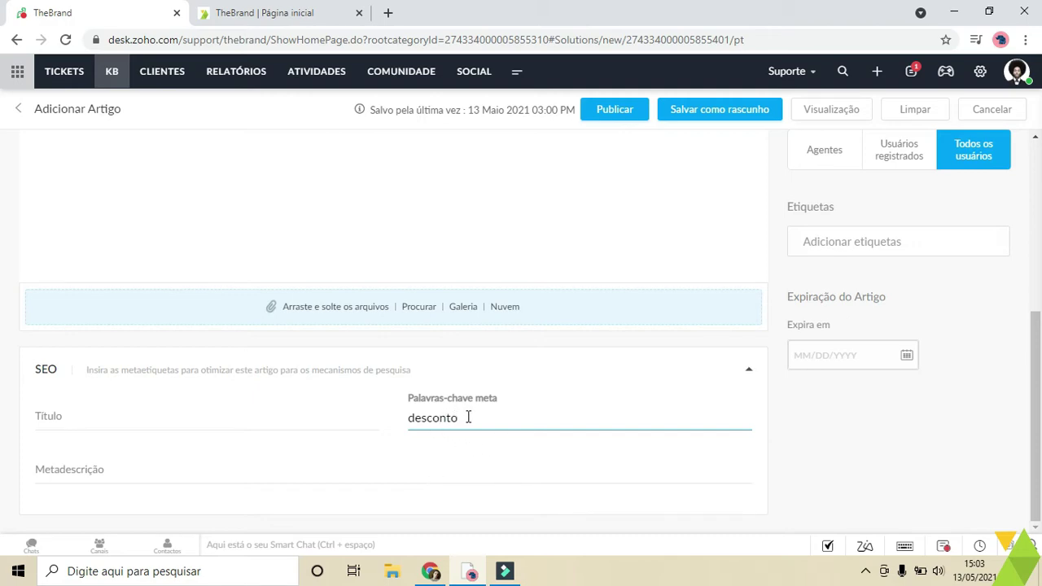
- Publish the "Venda com desconto" article, leaving its SEO title empty
click(93, 419)
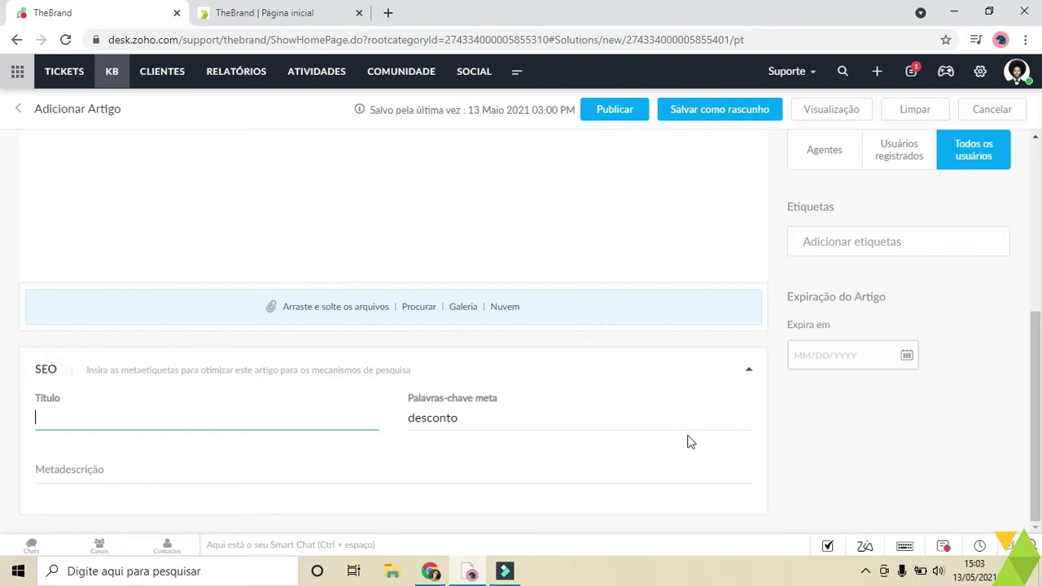
scroll(633, 332, up, 4)
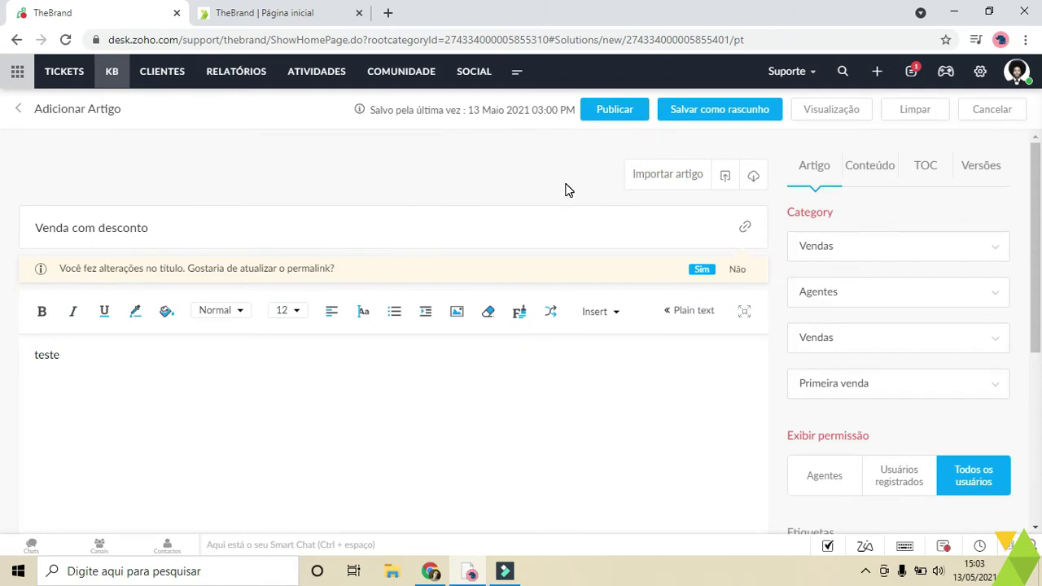
click(607, 111)
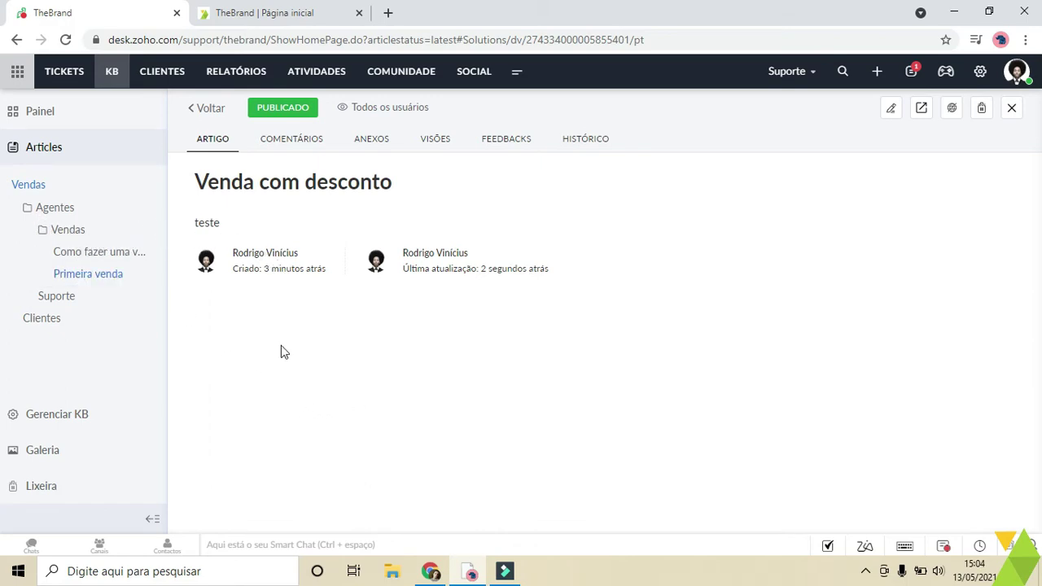
- Browse the knowledge base articles through Vendas, Agentes and the Vendas subsection to Primeira venda
click(113, 75)
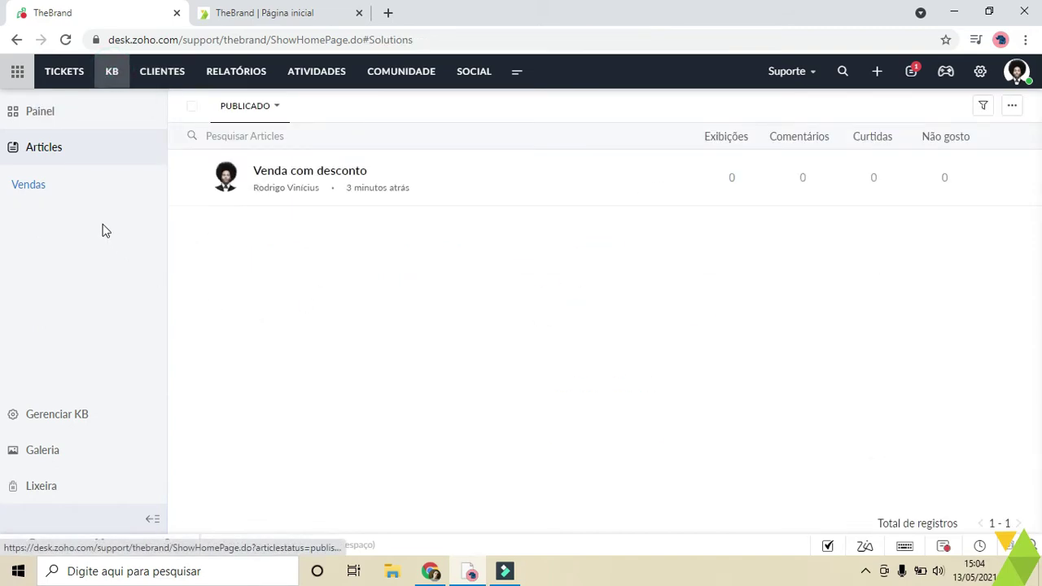
click(23, 189)
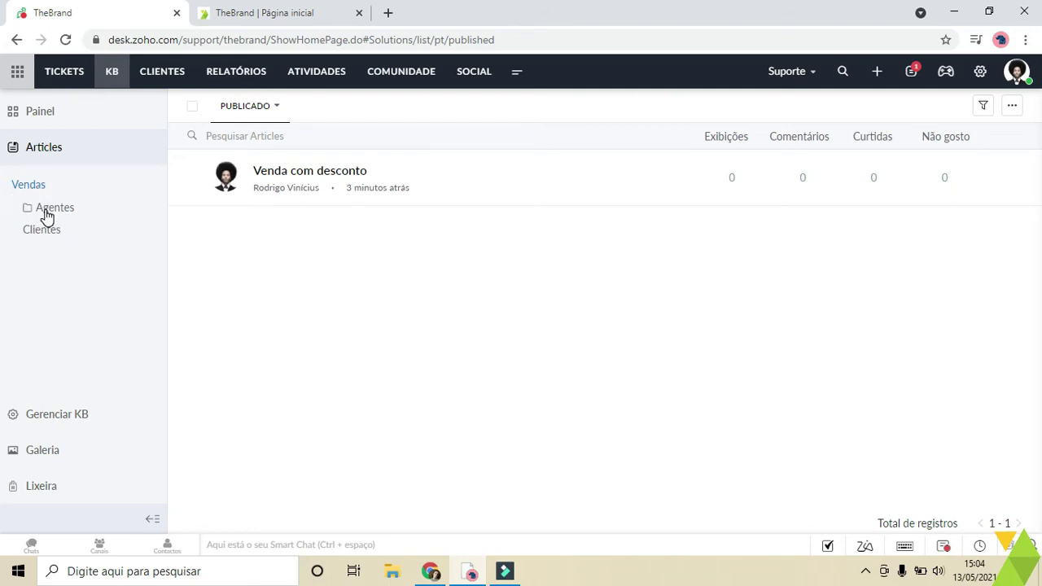
click(44, 209)
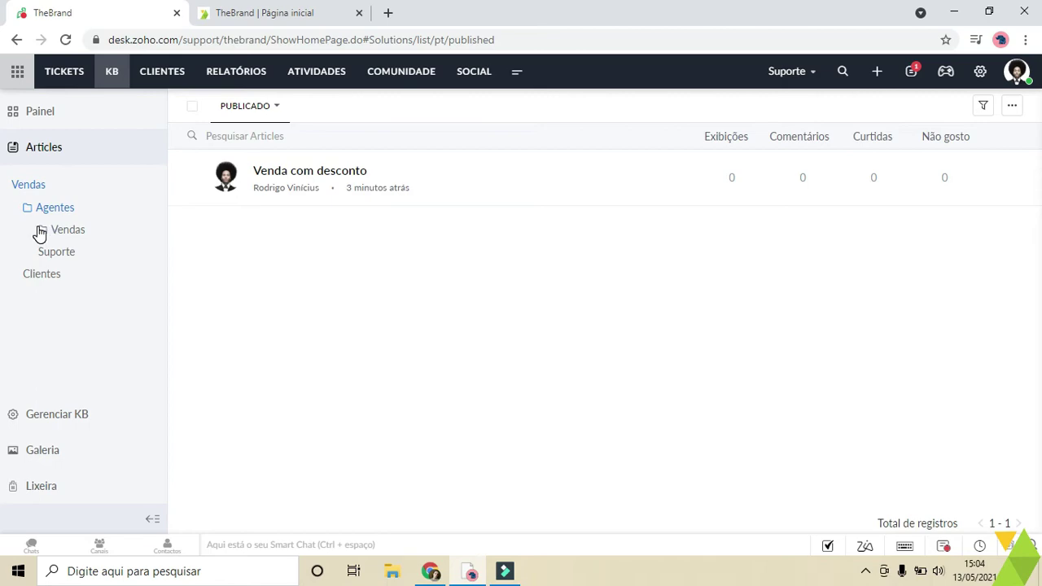
click(41, 231)
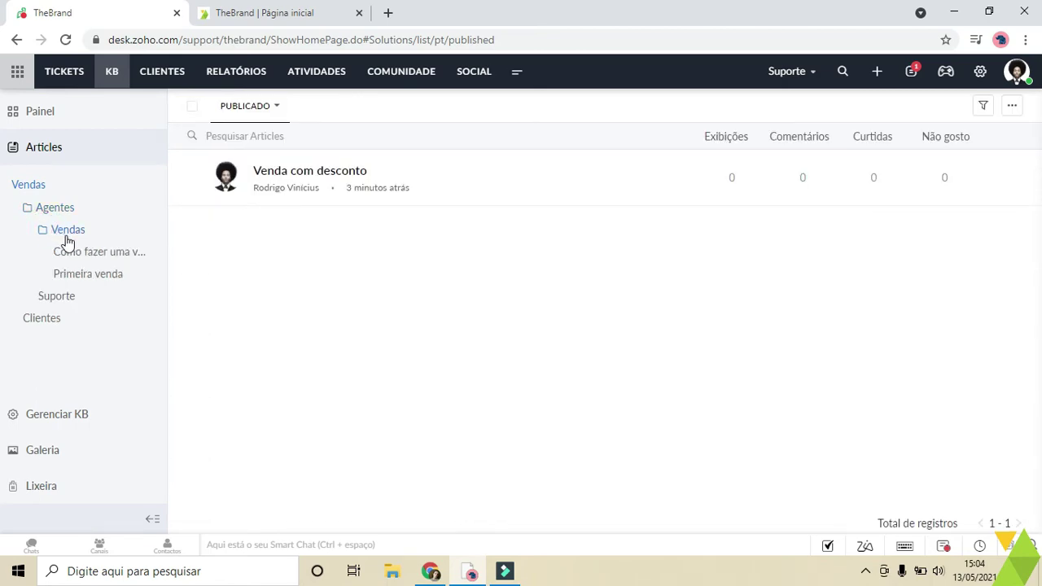
click(74, 273)
- Collapse and reopen the Agentes section, and view the articles of the "Como fazer uma v..." subsection inside Vendas
click(45, 210)
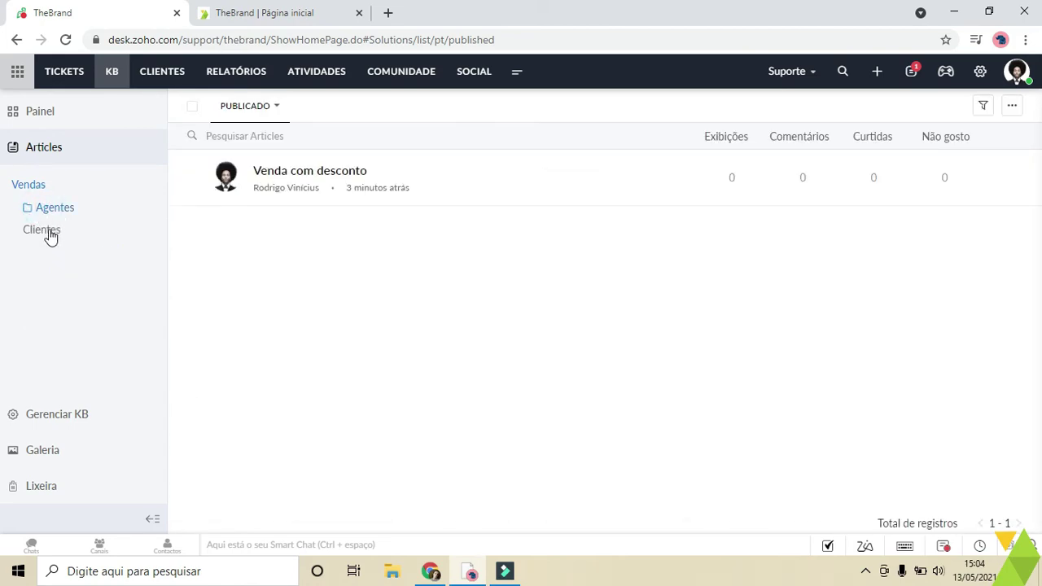
click(55, 206)
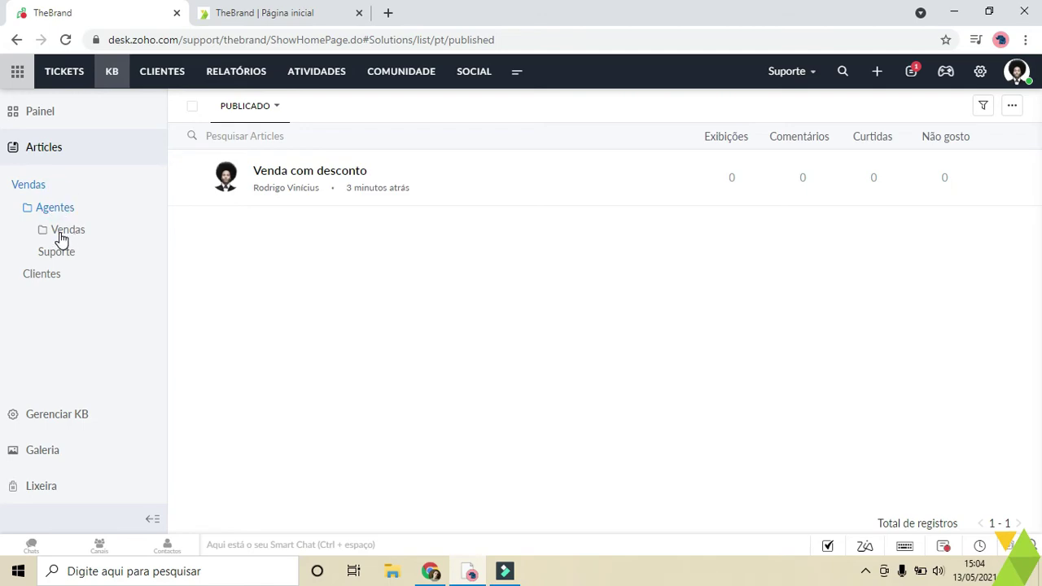
click(62, 231)
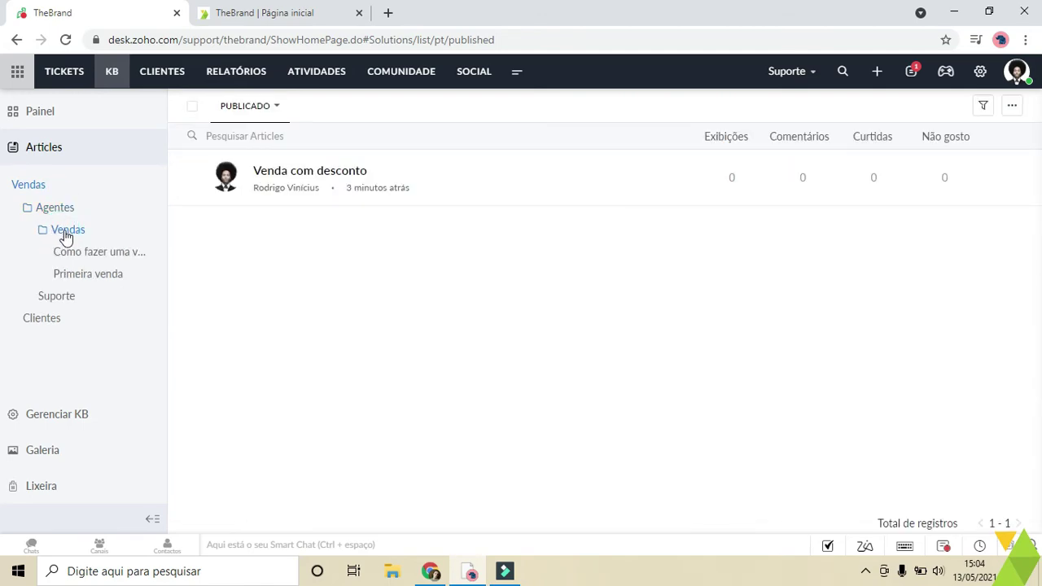
click(79, 253)
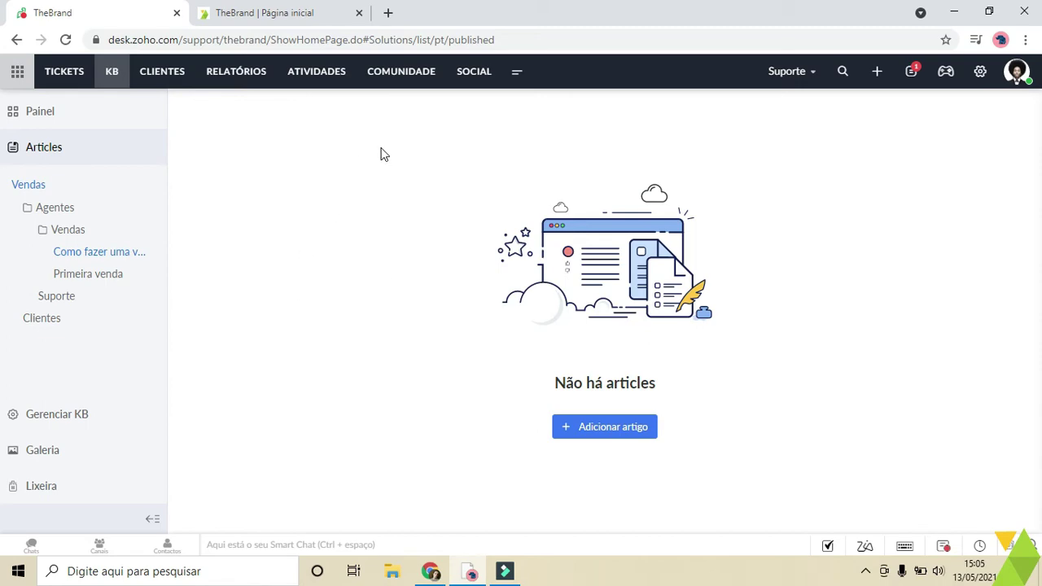
- Switch to the TheBrand help center home page and reload it to check the knowledge base categories
click(279, 10)
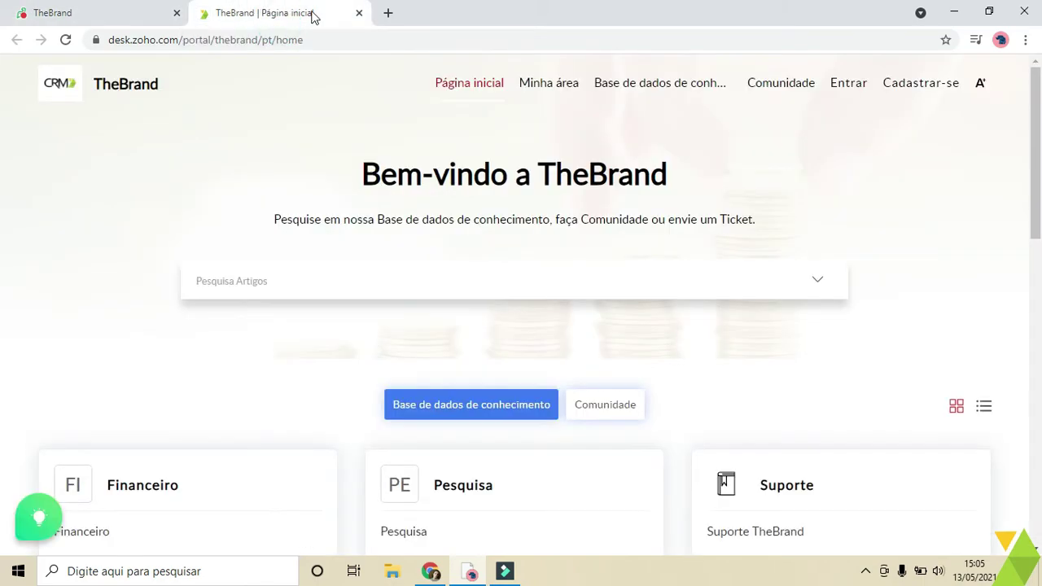
scroll(455, 261, down, 4)
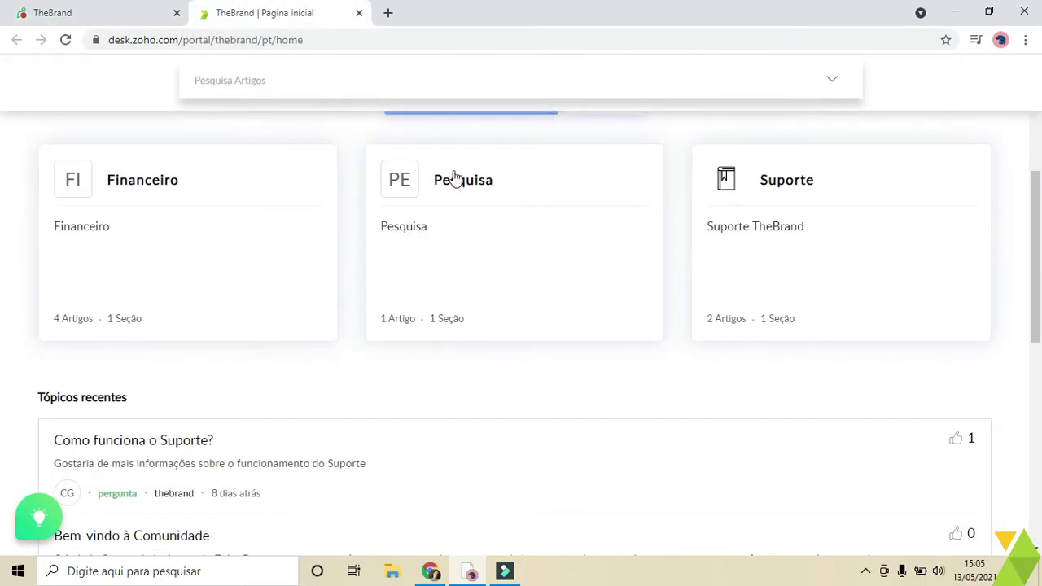
scroll(460, 244, up, 3)
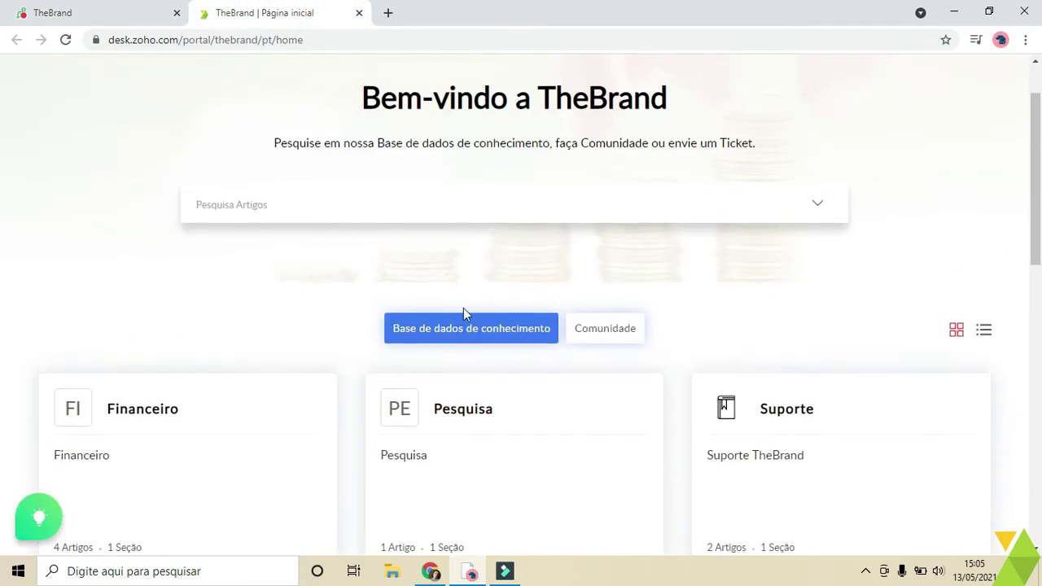
click(65, 39)
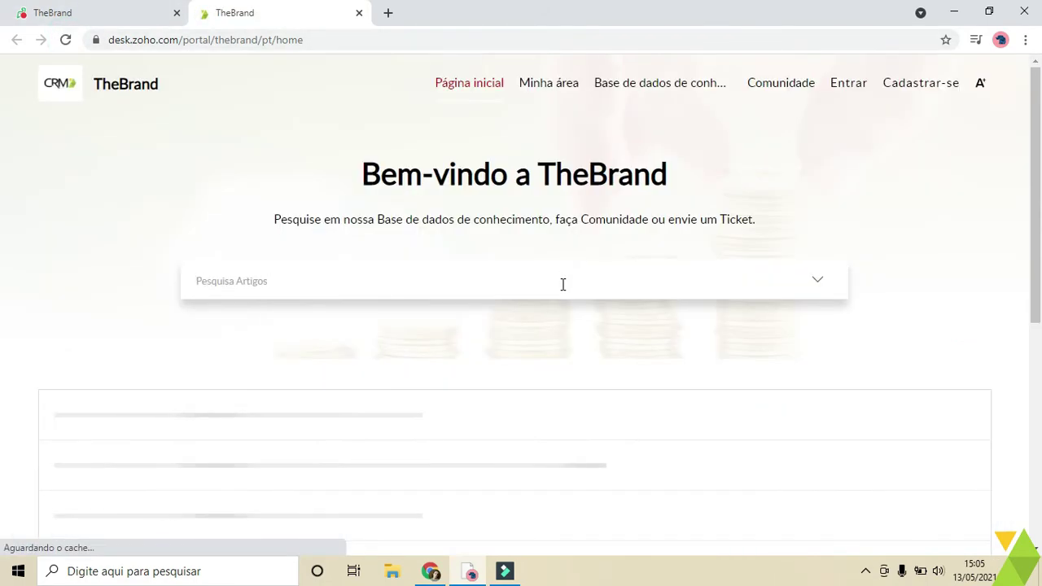
scroll(497, 346, down, 2)
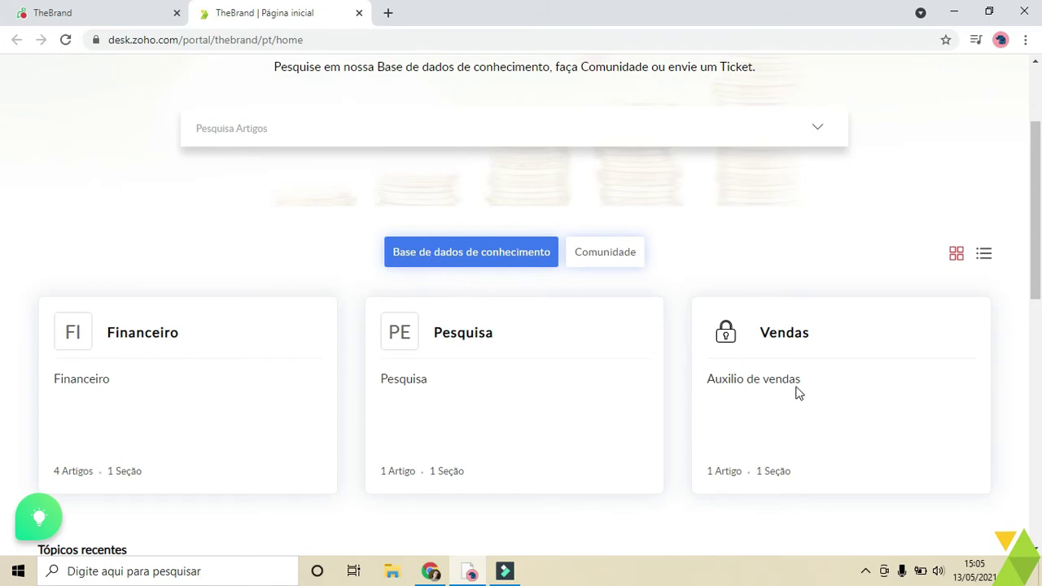
- Navigate the help center's Vendas category through Agentes and Vendas to Primeira venda and view its article
click(783, 334)
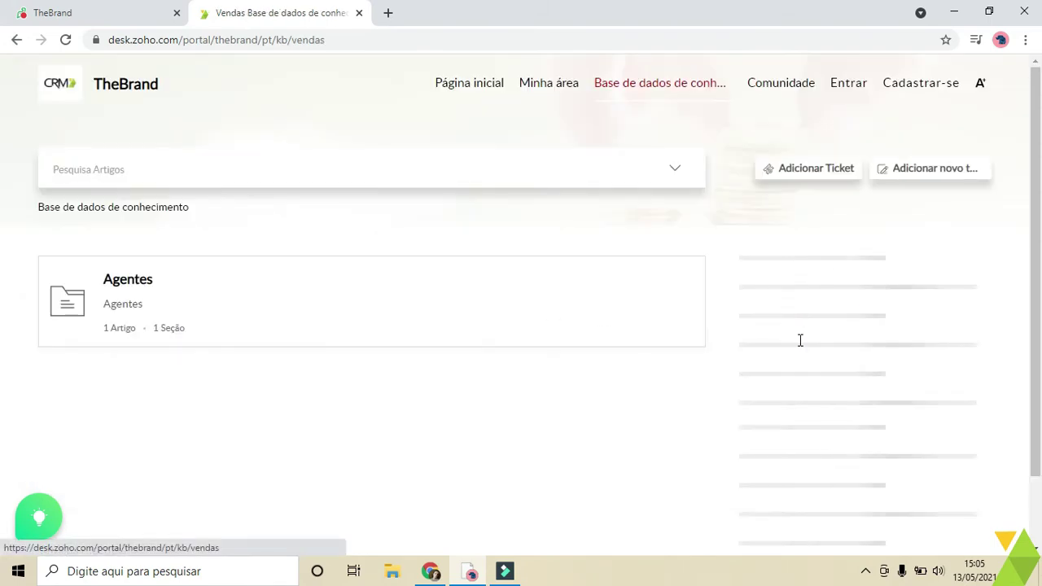
click(124, 280)
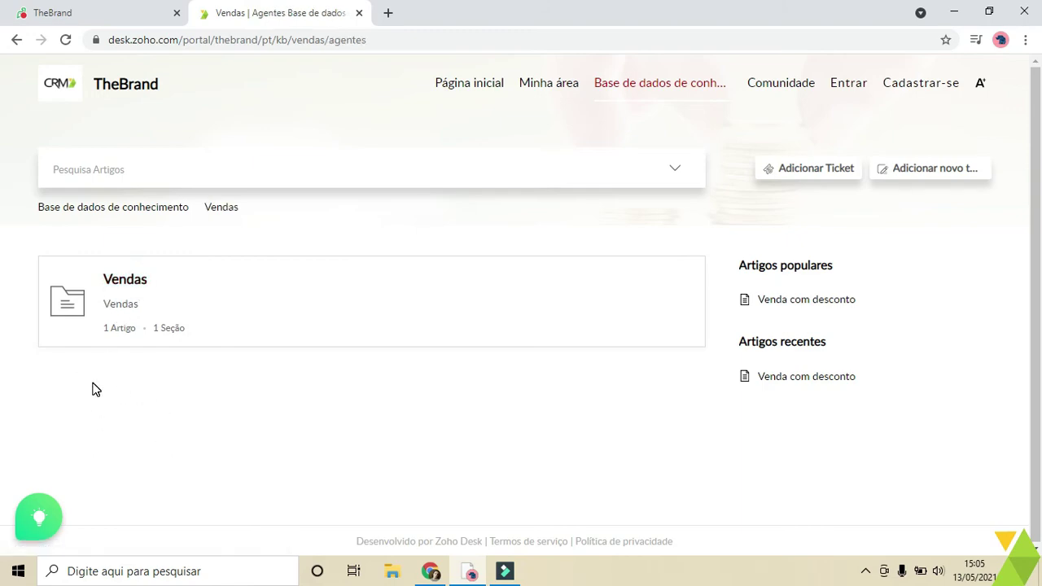
scroll(114, 381, down, 1)
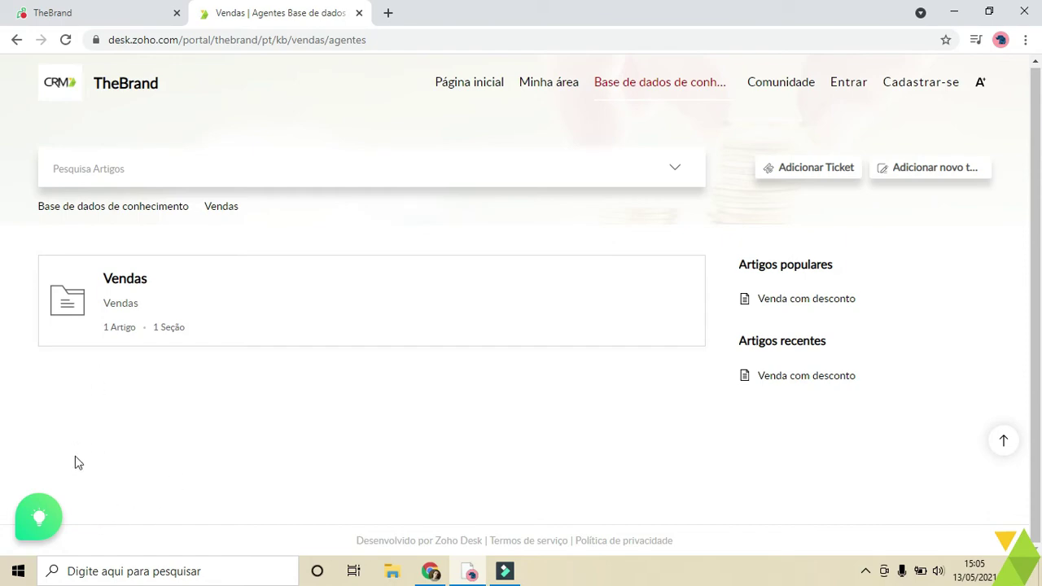
click(132, 281)
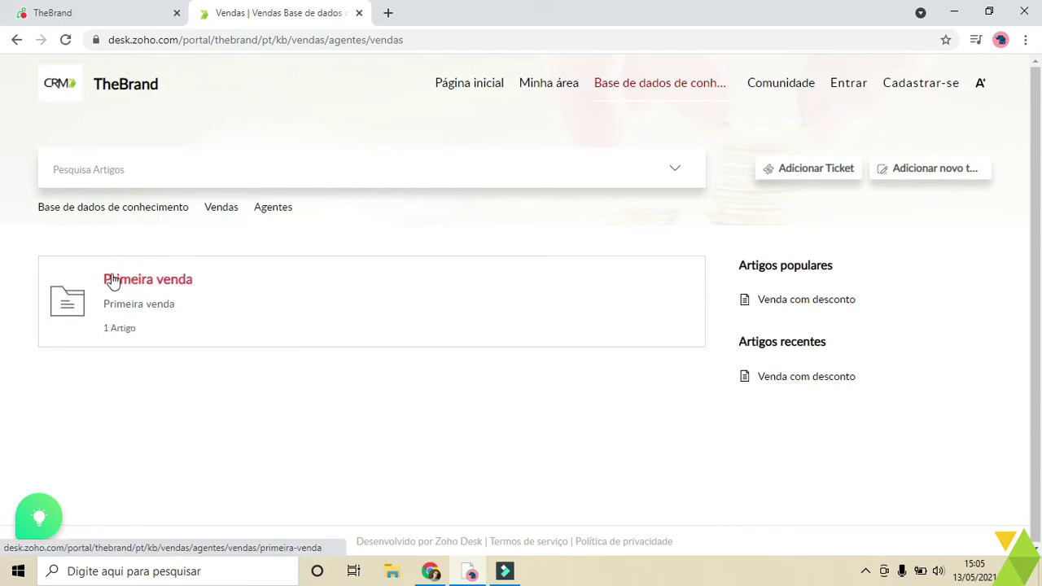
click(140, 281)
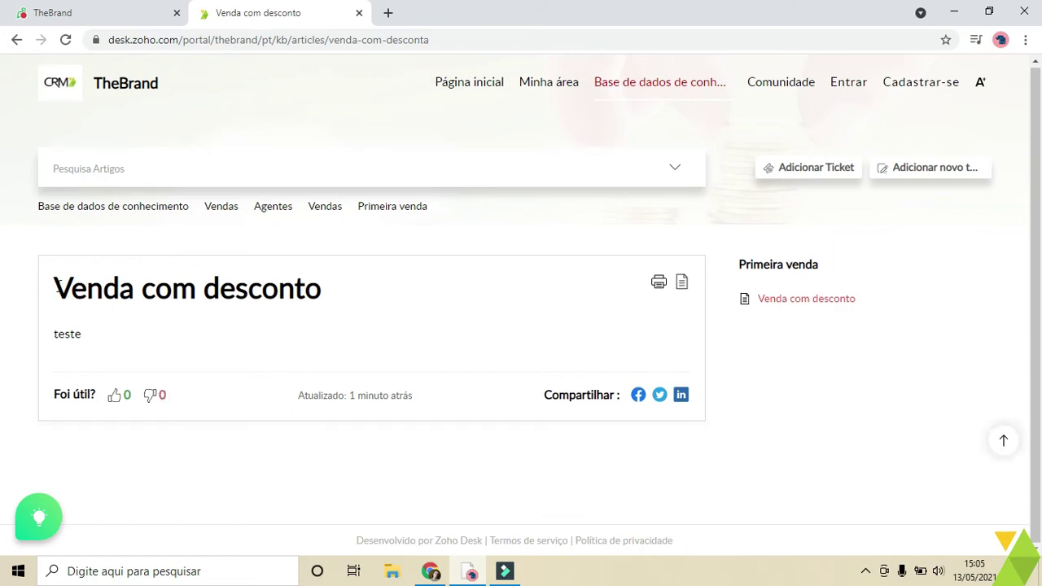
- Review the title and body text of the published "Venda com desconto" article in the help center
drag(57, 286, 218, 370)
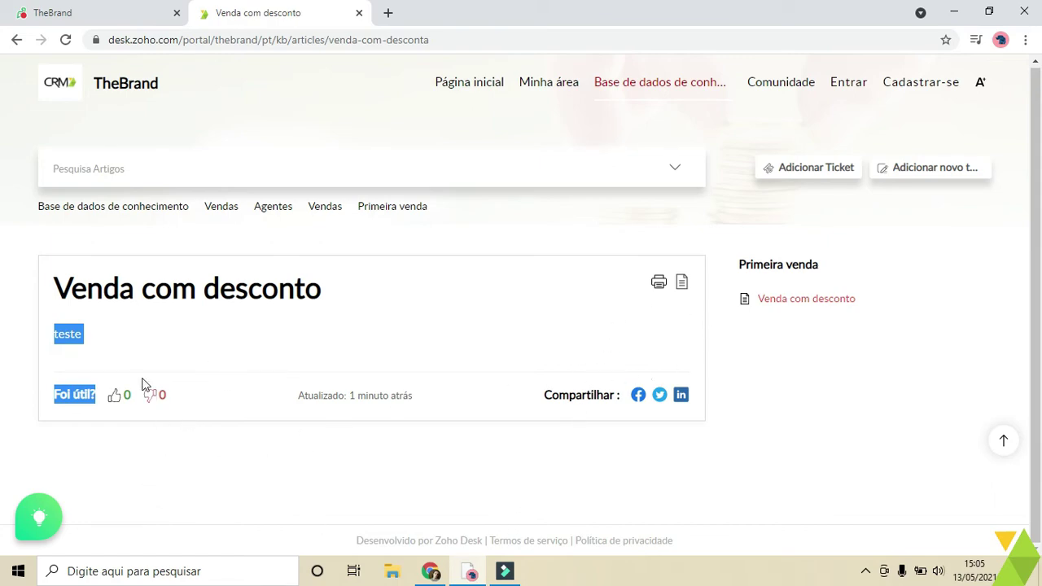
click(93, 336)
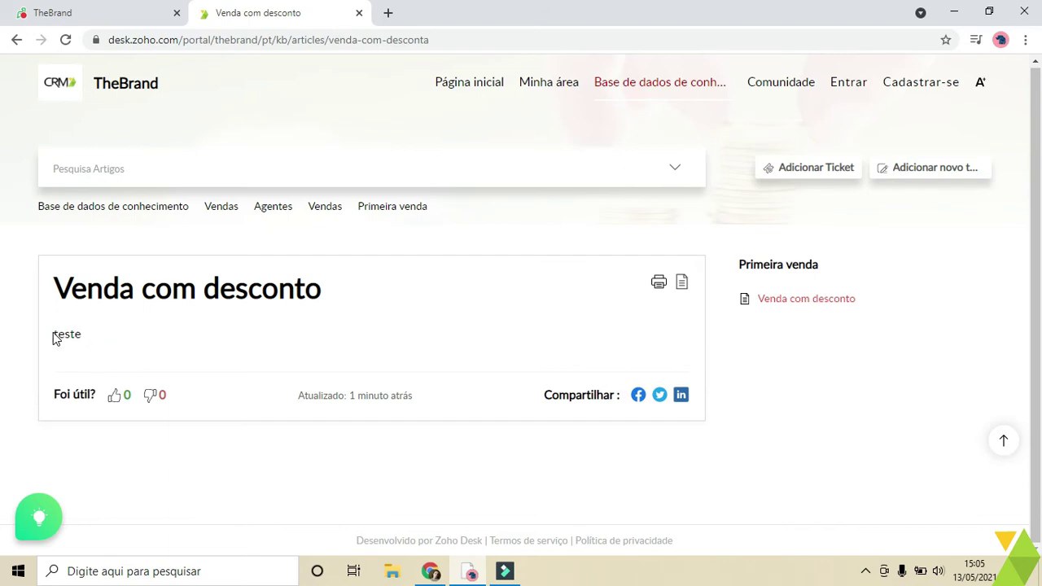
drag(53, 333, 82, 330)
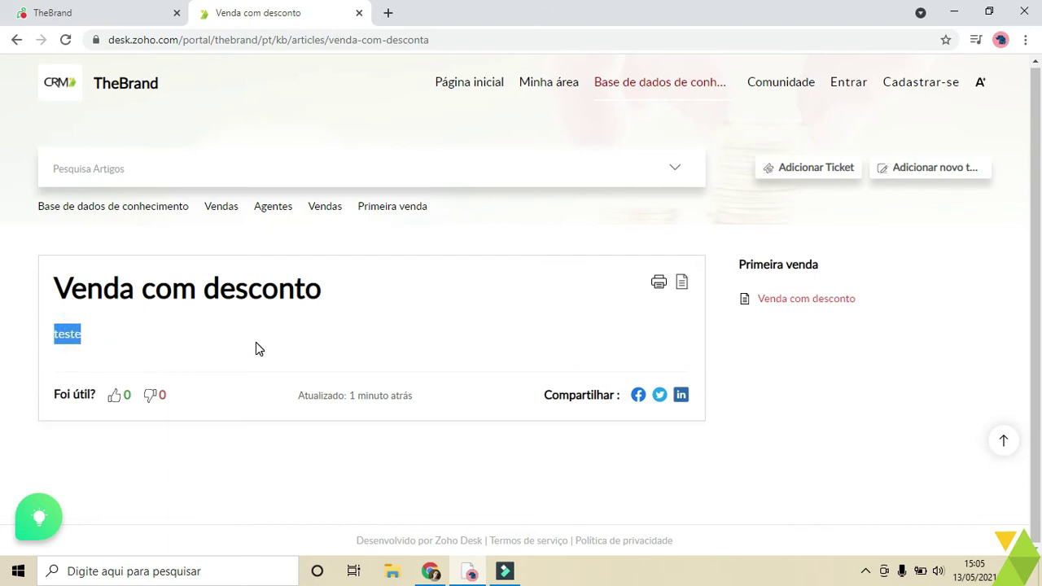
click(56, 335)
double_click(63, 334)
click(85, 336)
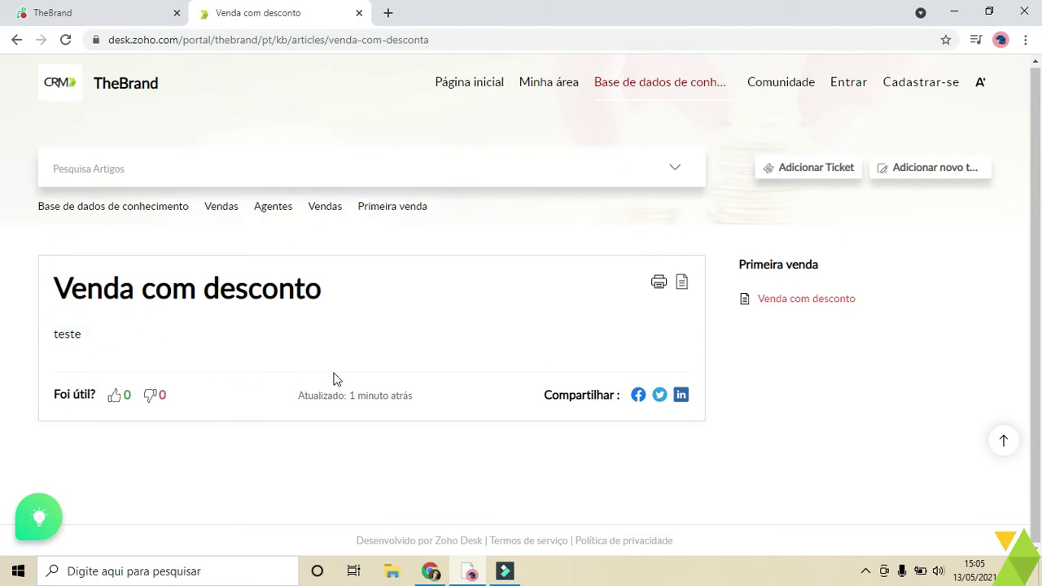
- Return to the agent knowledge base, switch to the other browser window's Zoho knowledge base and look through its published articles
click(133, 11)
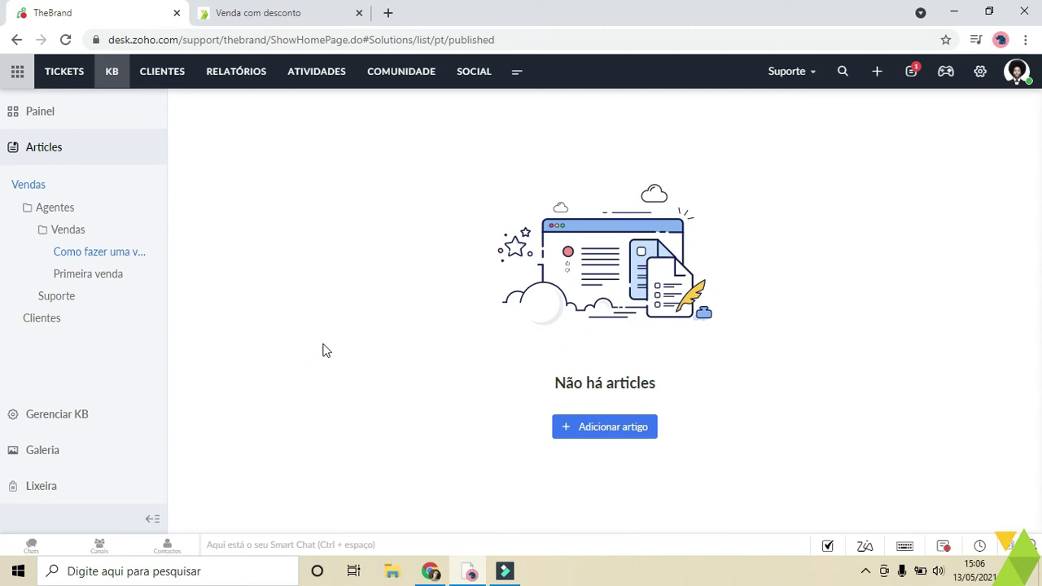
click(430, 571)
scroll(366, 301, down, 15)
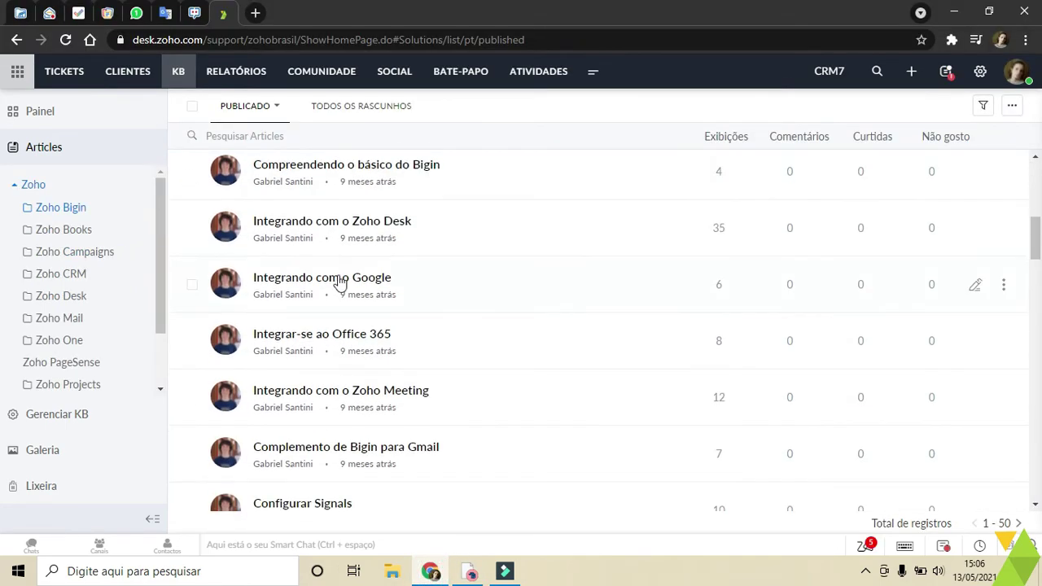